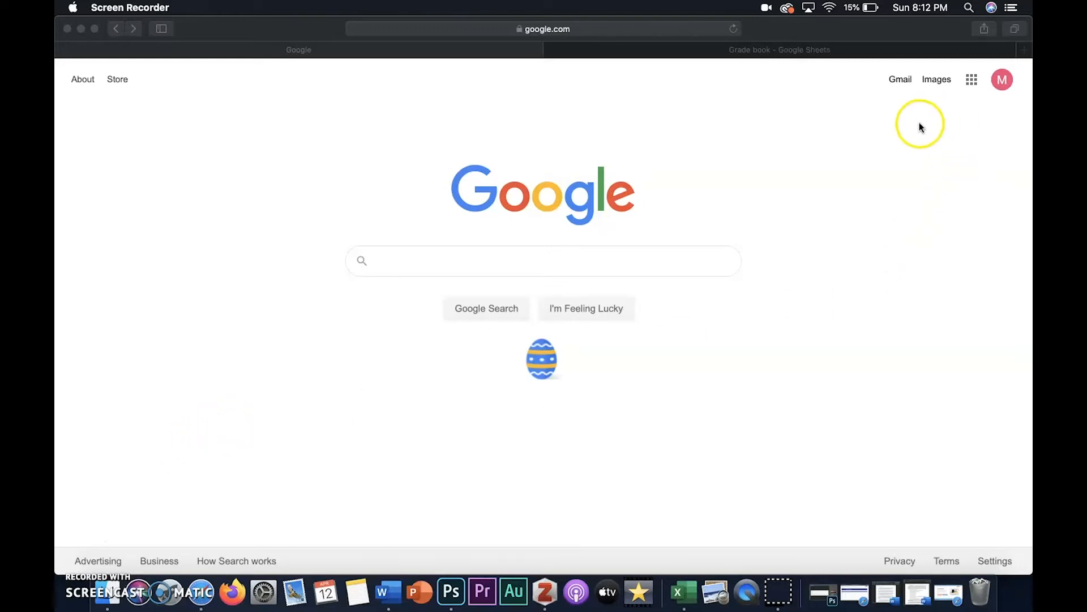
Open Google Drive from the Google homepage.
click(971, 81)
click(972, 81)
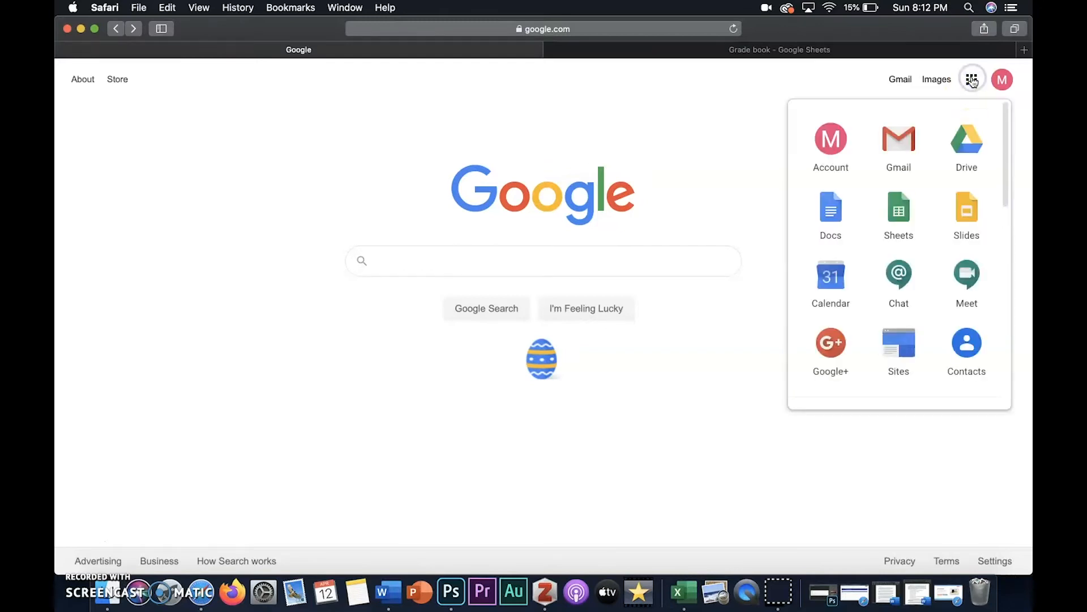
click(968, 142)
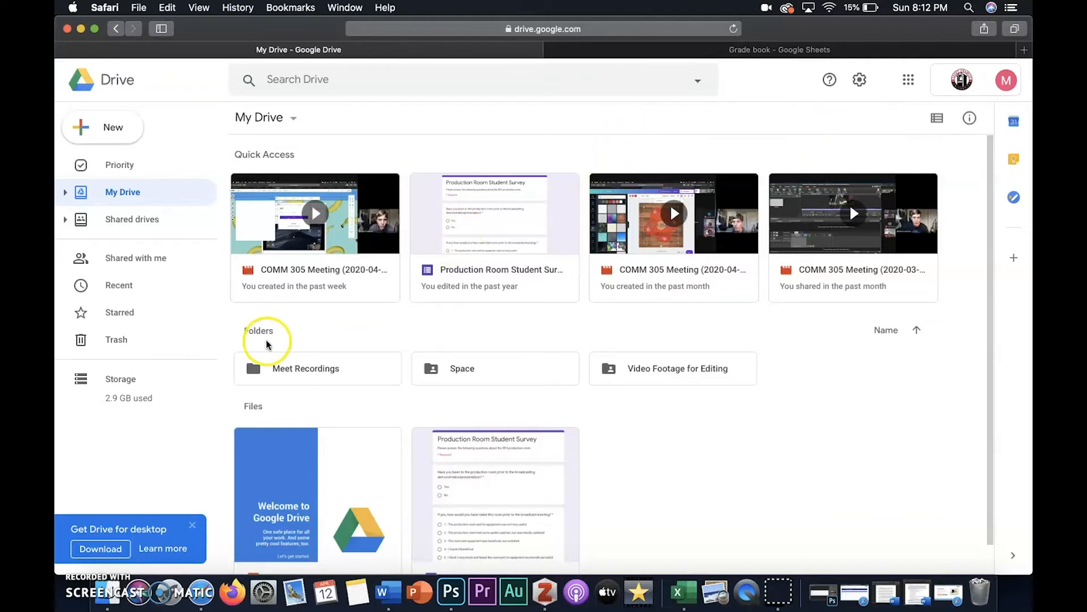
Create a new folder named COMM 305 in My Drive.
right_click(805, 371)
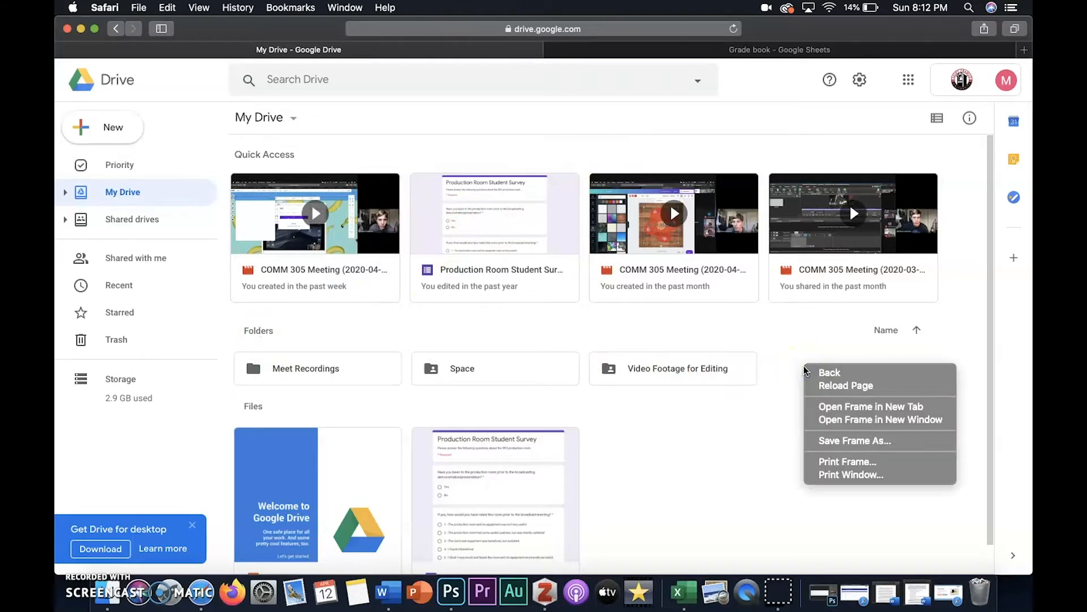
click(782, 367)
right_click(782, 368)
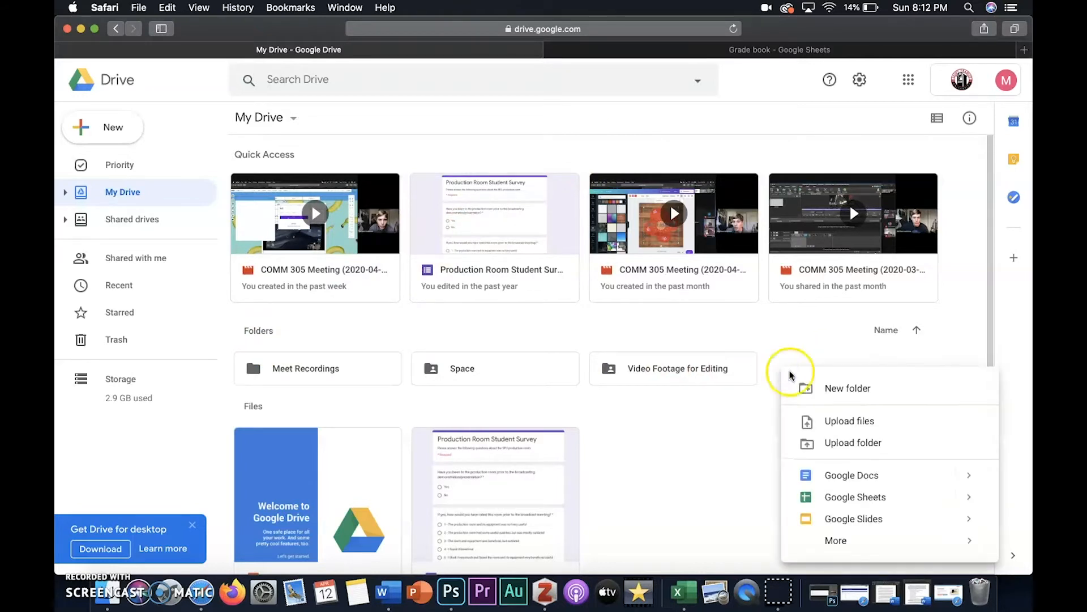
click(841, 388)
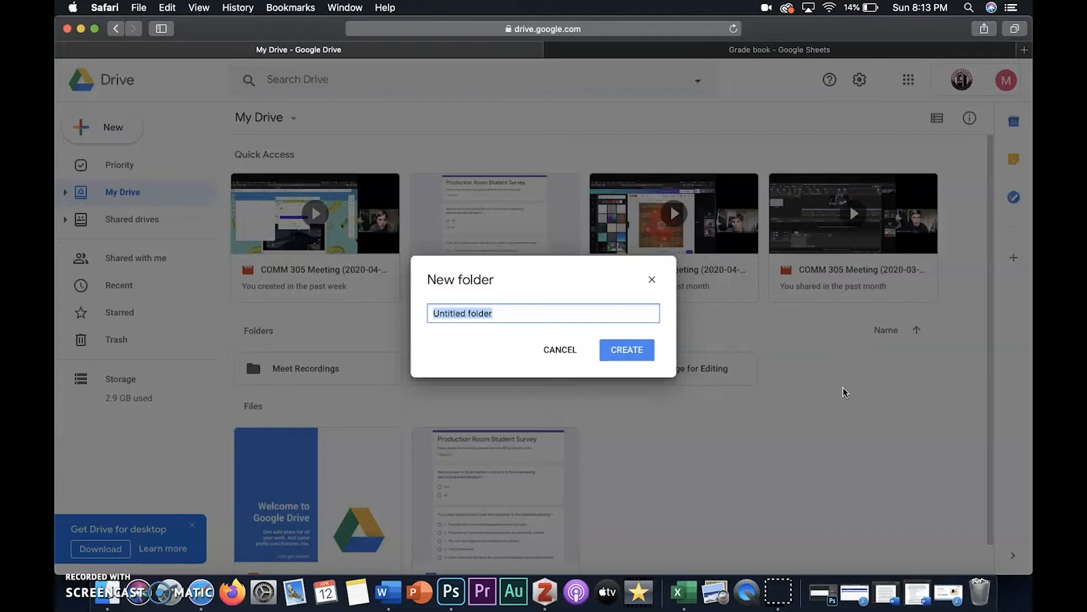
text(C)
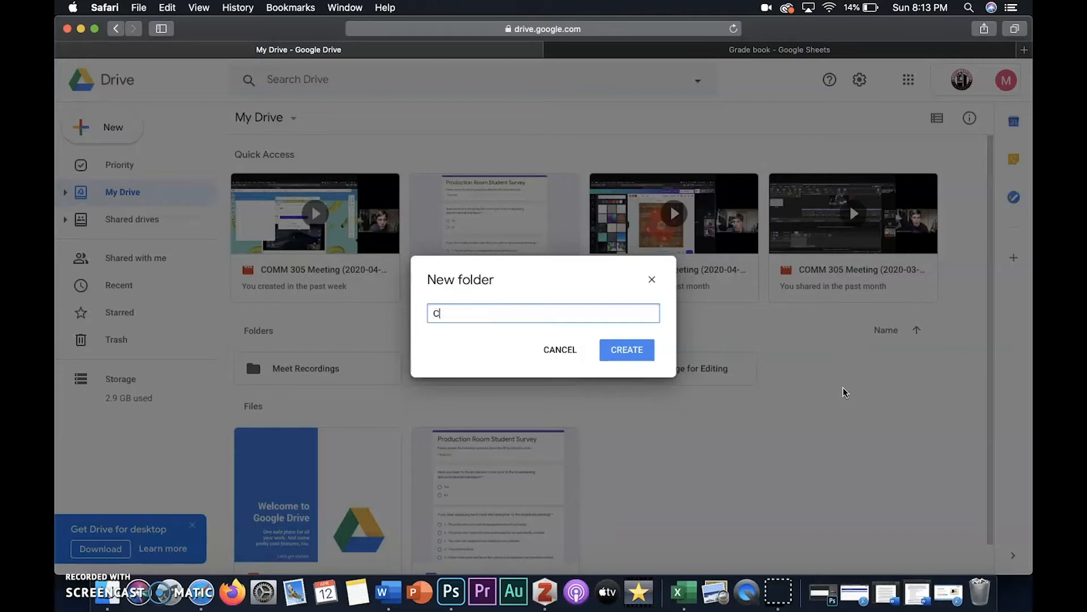
text(OMM 305)
click(626, 350)
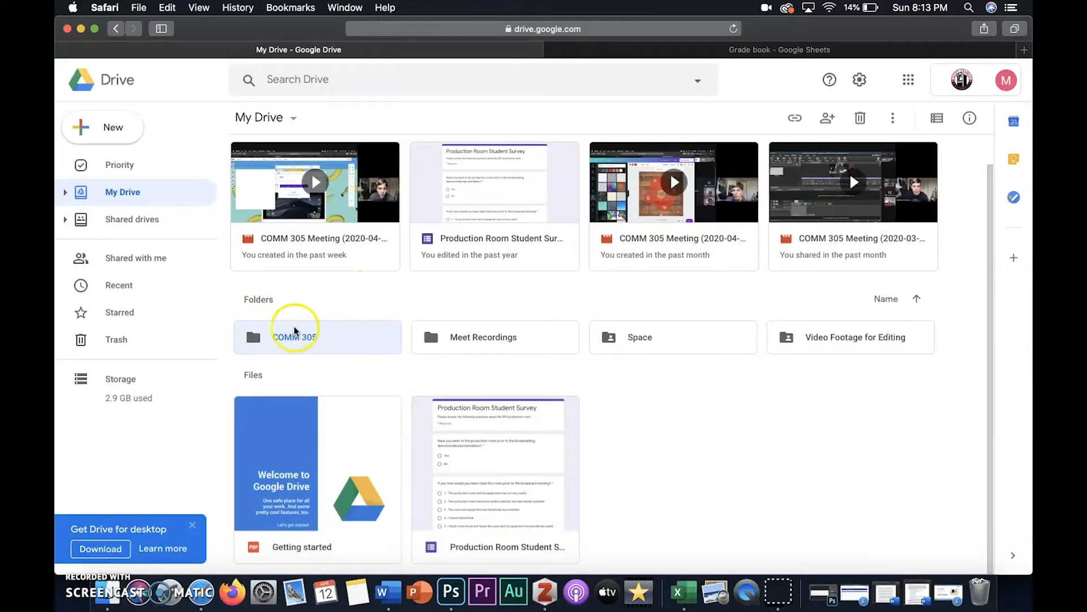
Open the COMM 305 folder and create a subfolder named Course Materials Folder inside it.
click(334, 330)
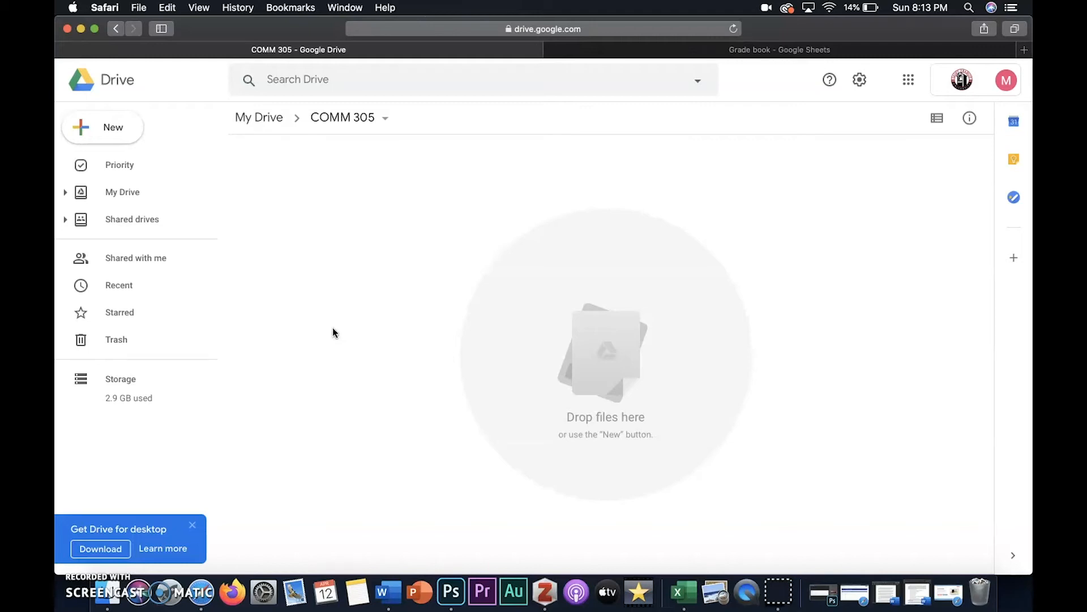
right_click(333, 332)
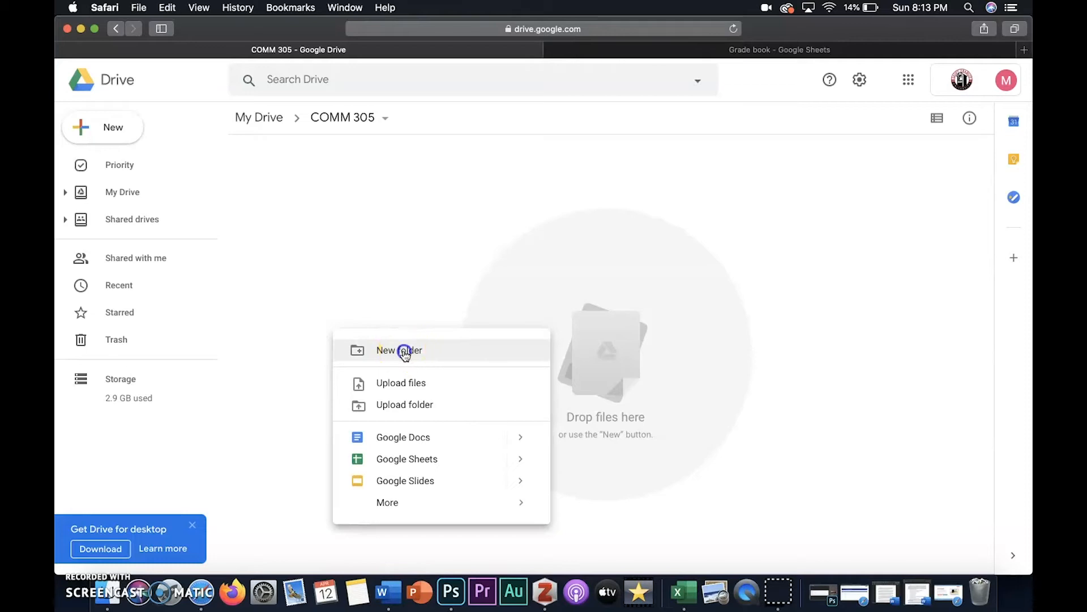
click(404, 352)
click(443, 332)
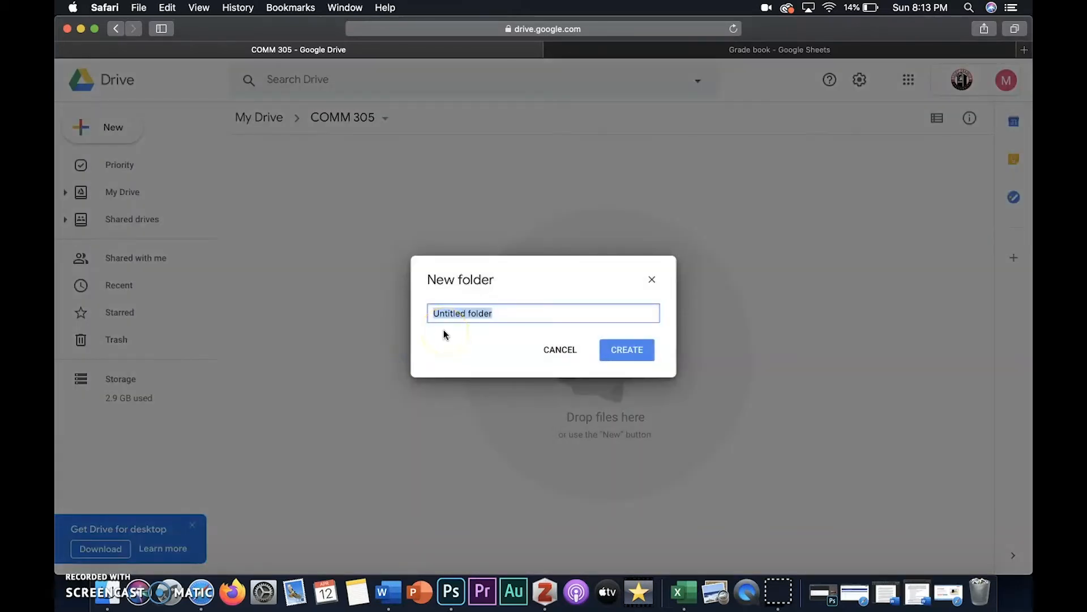
text(Course Materials Folder)
click(607, 343)
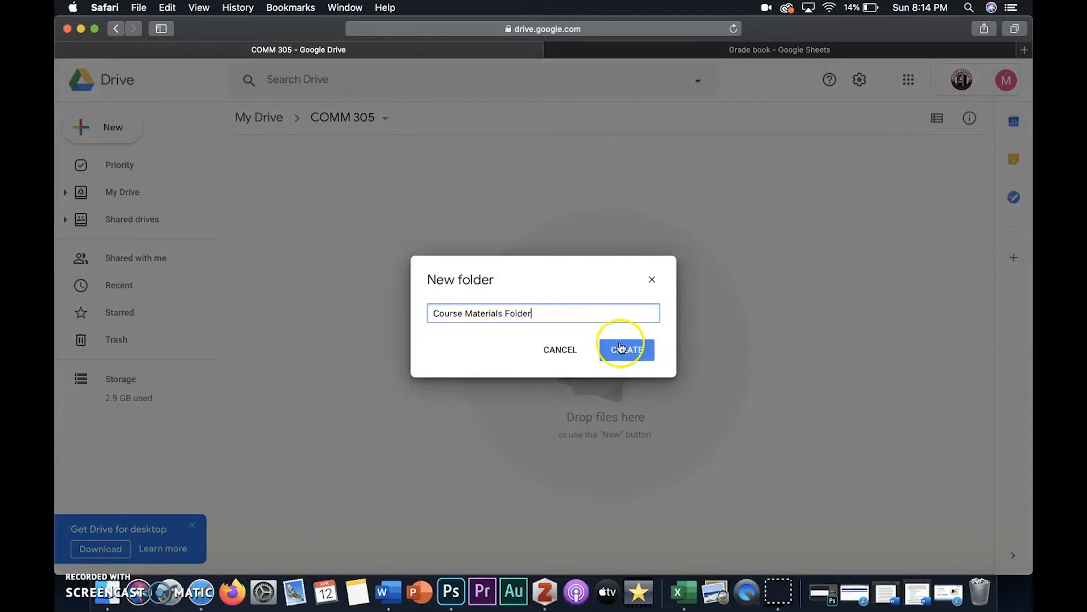
Review the advanced sharing settings and link sharing options of Course Materials Folder, leaving its access private.
click(302, 208)
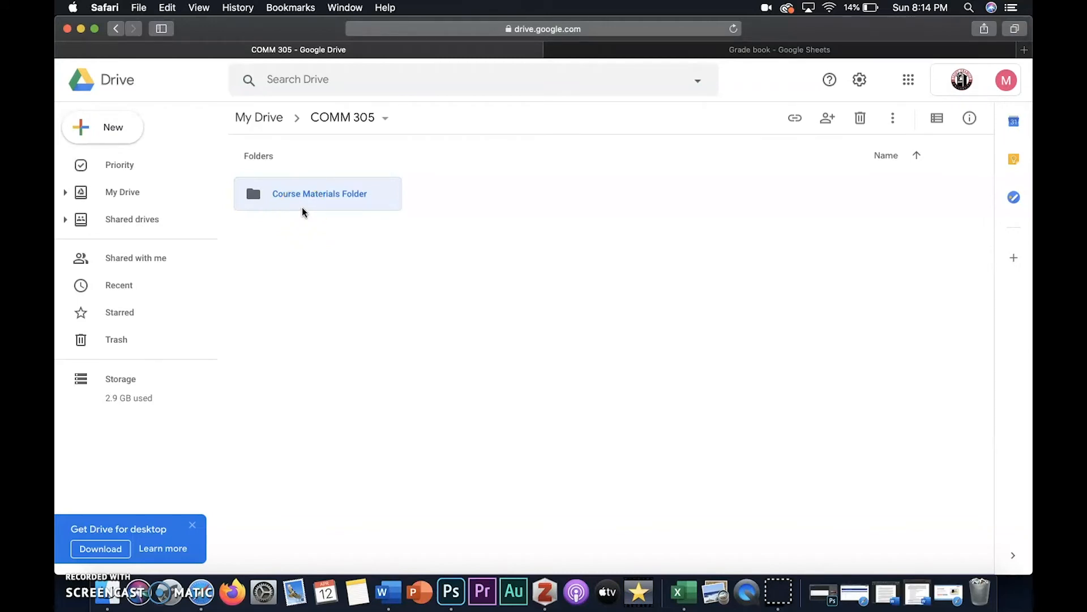
click(311, 204)
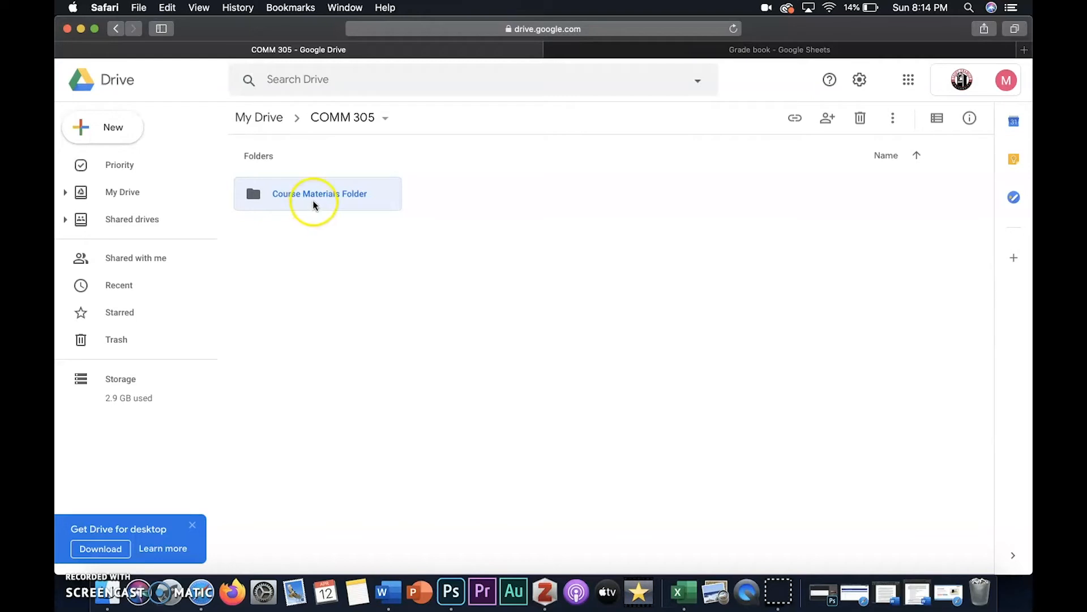
right_click(316, 205)
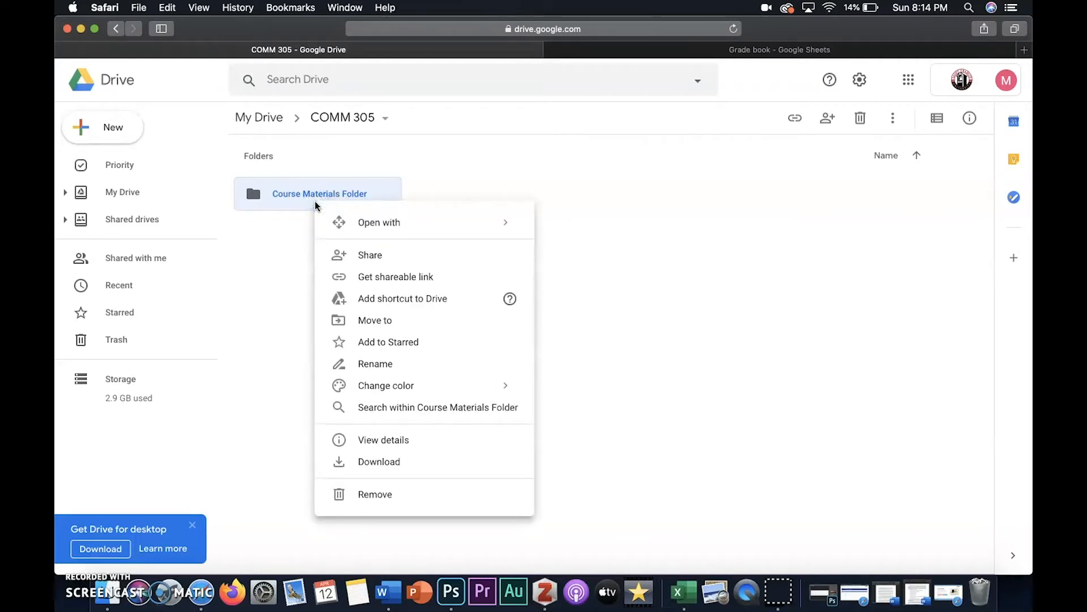
click(405, 254)
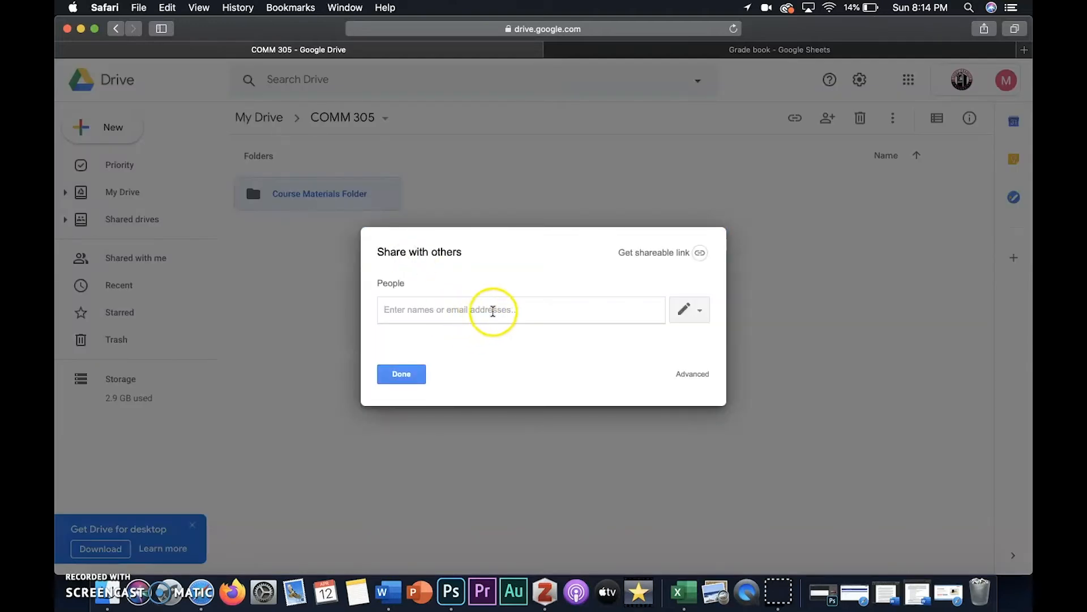
click(533, 311)
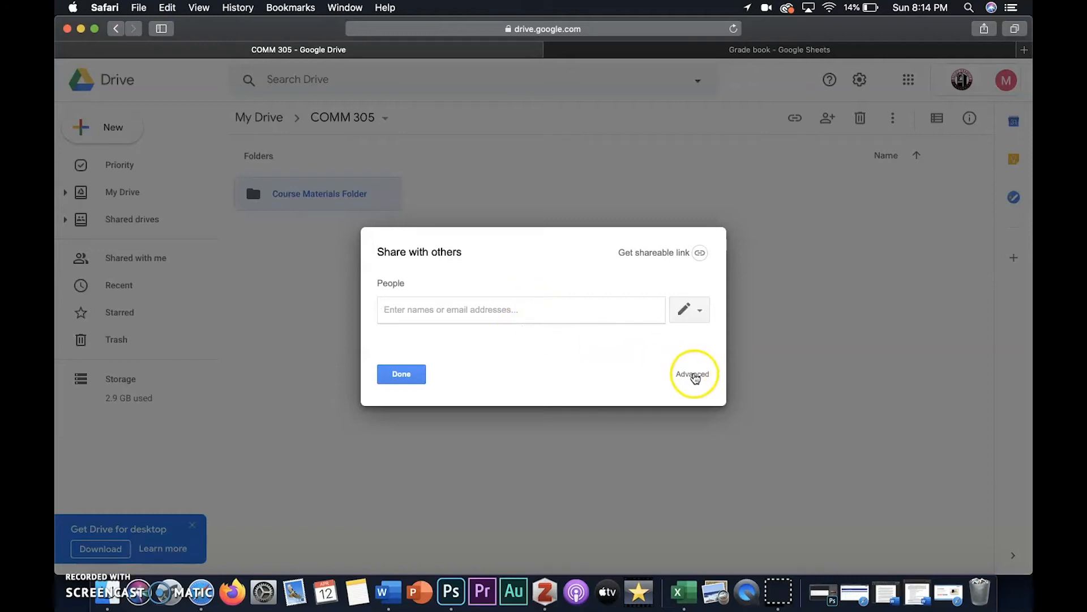
click(695, 379)
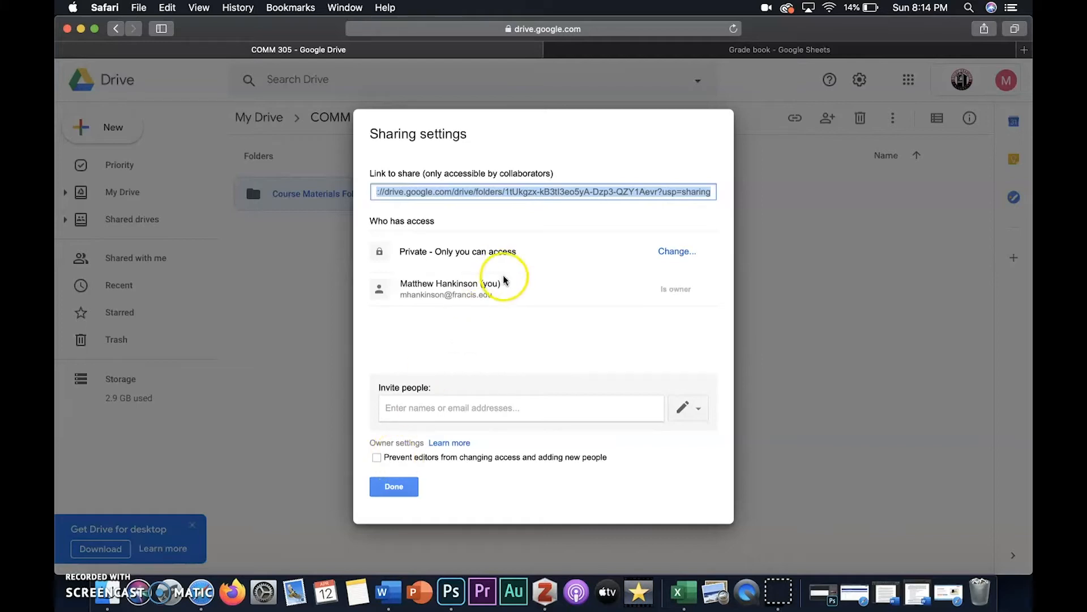
click(672, 251)
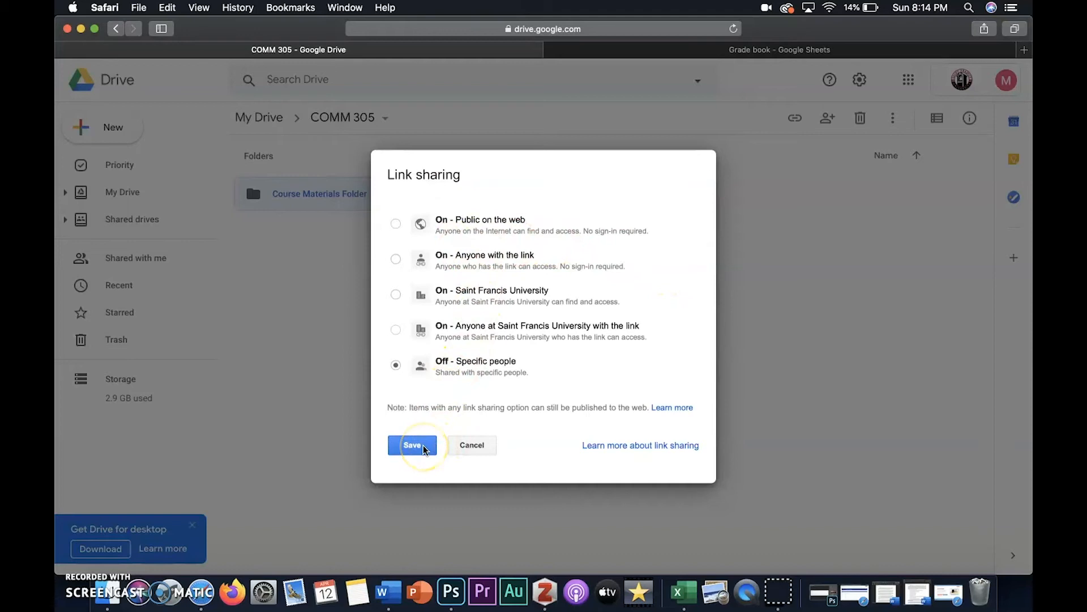
click(471, 445)
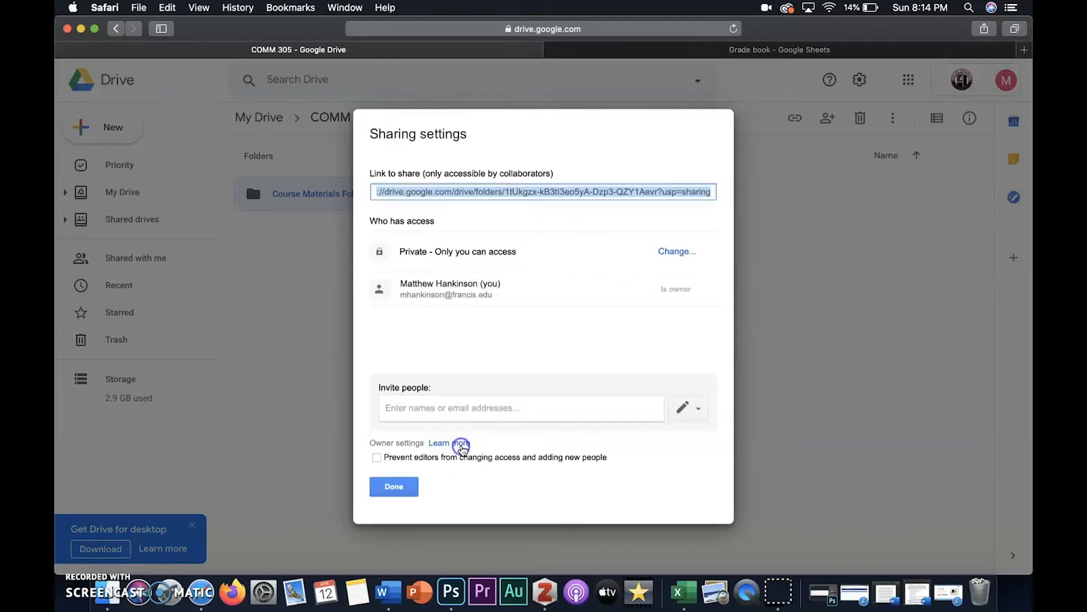
click(394, 488)
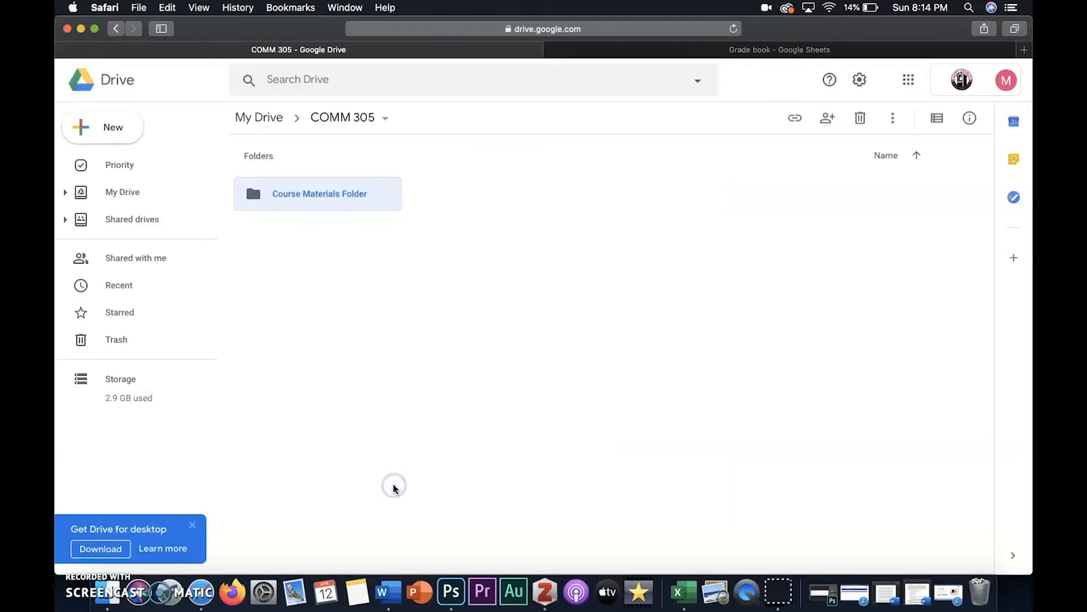
Create another subfolder named Student 1 in the COMM 305 folder.
right_click(489, 236)
click(544, 250)
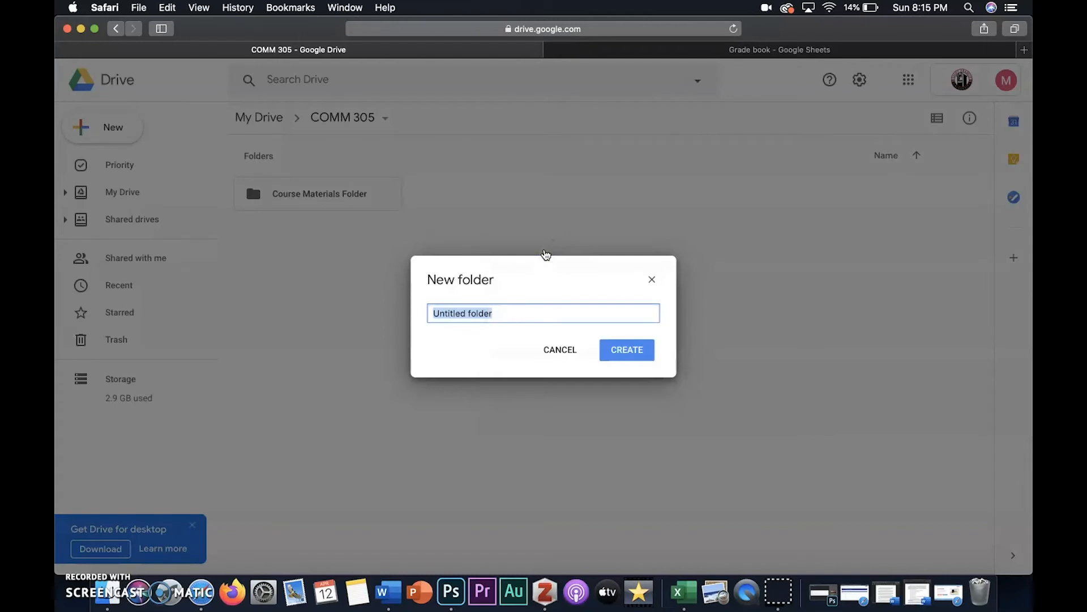
text(Student 1)
click(626, 351)
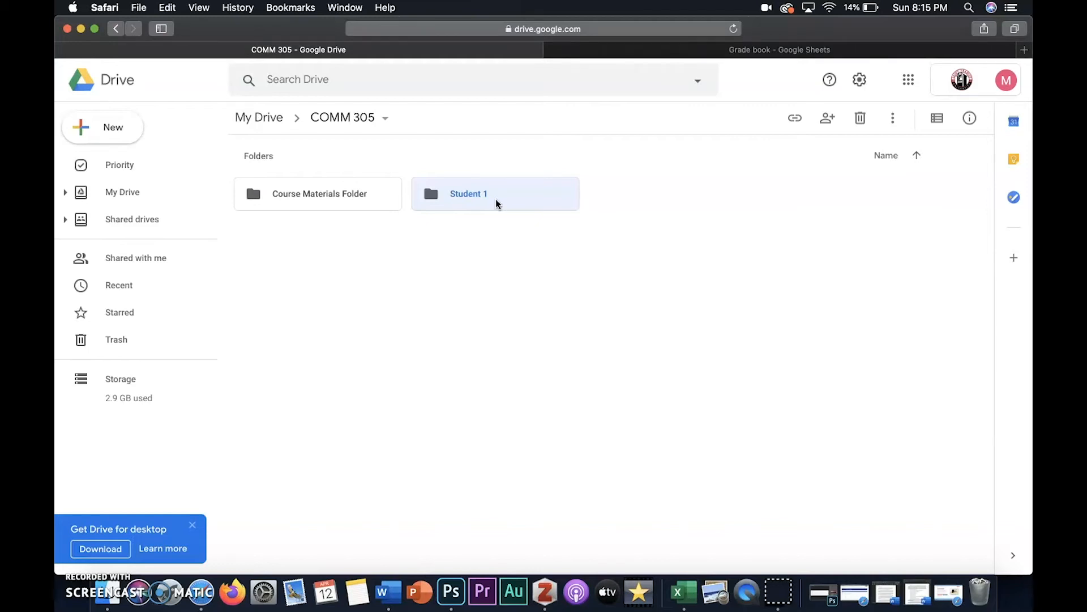
View the sharing options of the Student 1 folder and close them without inviting anyone.
right_click(497, 204)
click(555, 251)
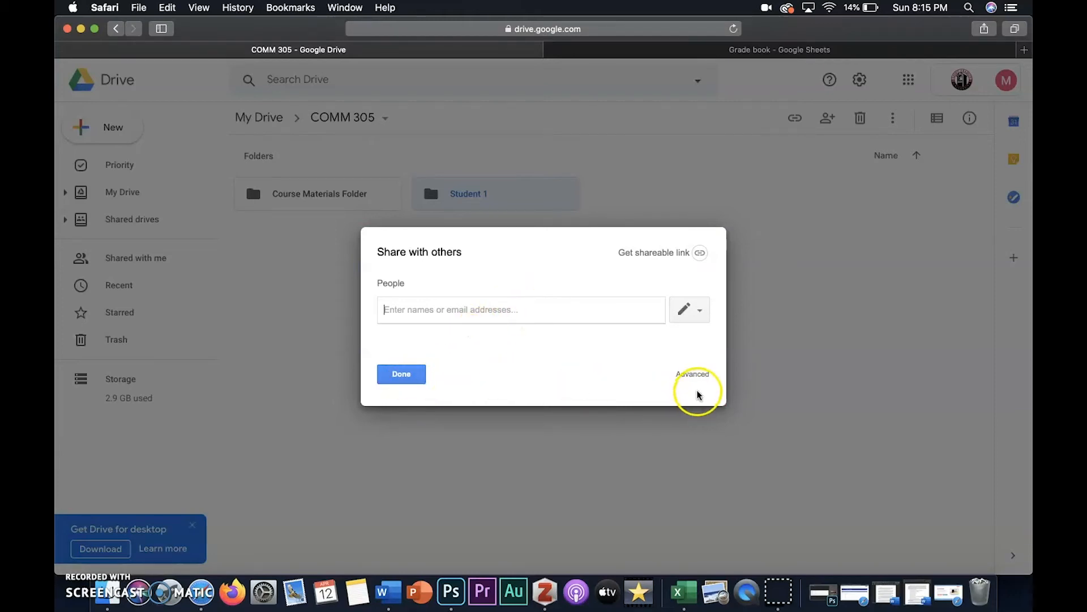
click(401, 375)
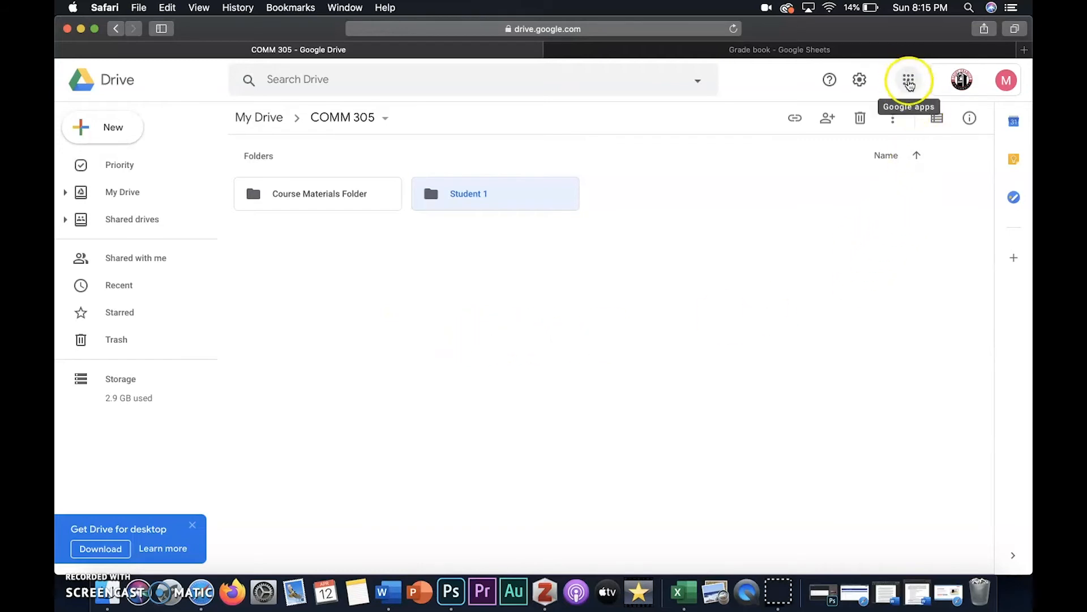
Switch to Google Sheets and create a new spreadsheet from the Grade book template.
click(908, 82)
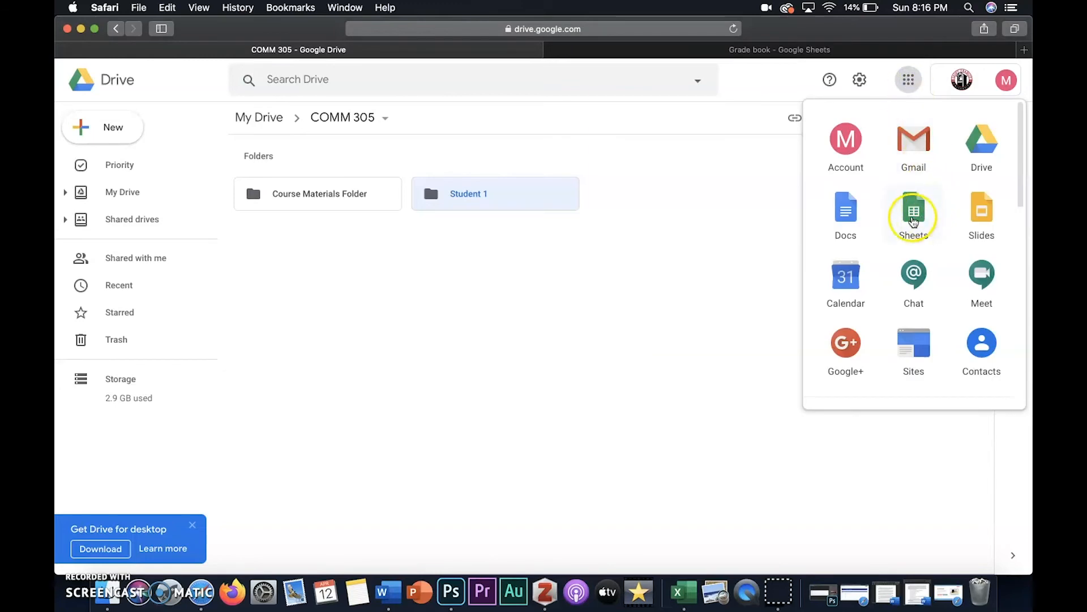
scroll(915, 209, down, 1)
click(915, 207)
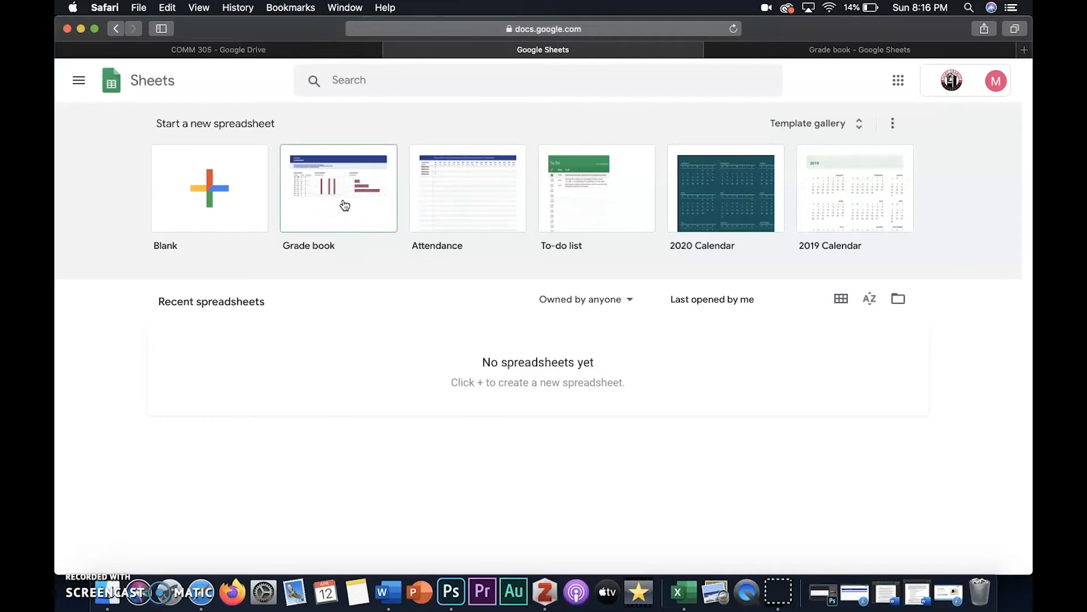
click(345, 205)
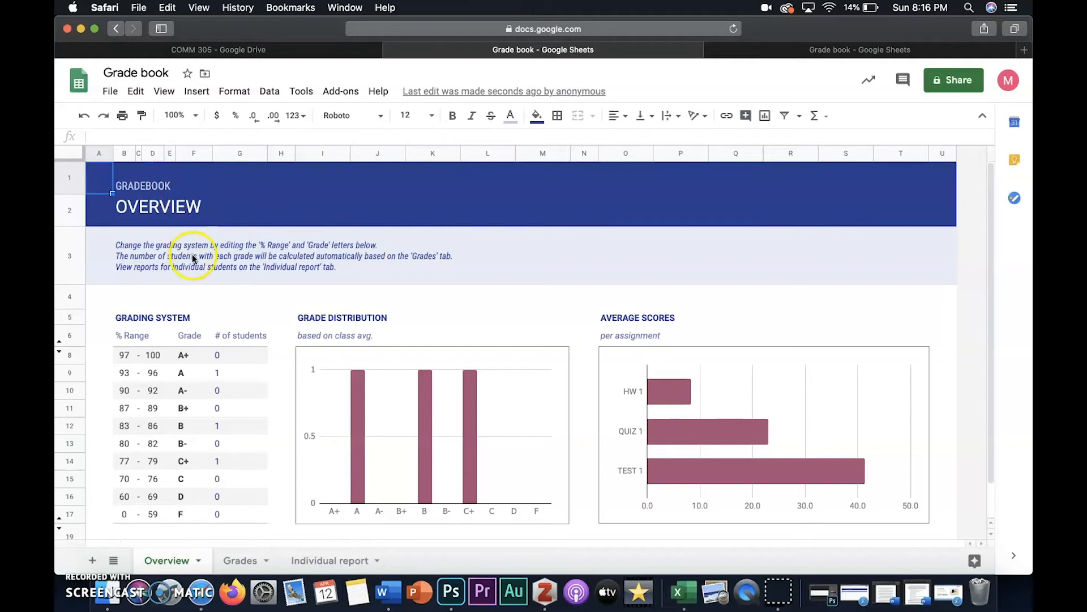
Look over the Overview sheet, then add Student 4 below Student 3 in the Grades sheet.
scroll(213, 258, down, 2)
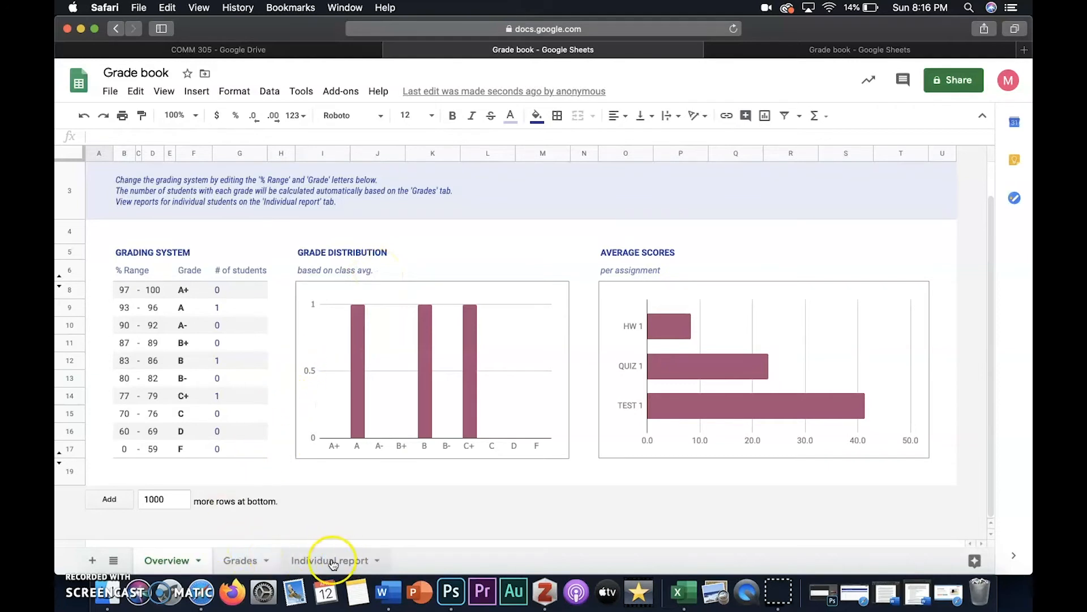
click(240, 561)
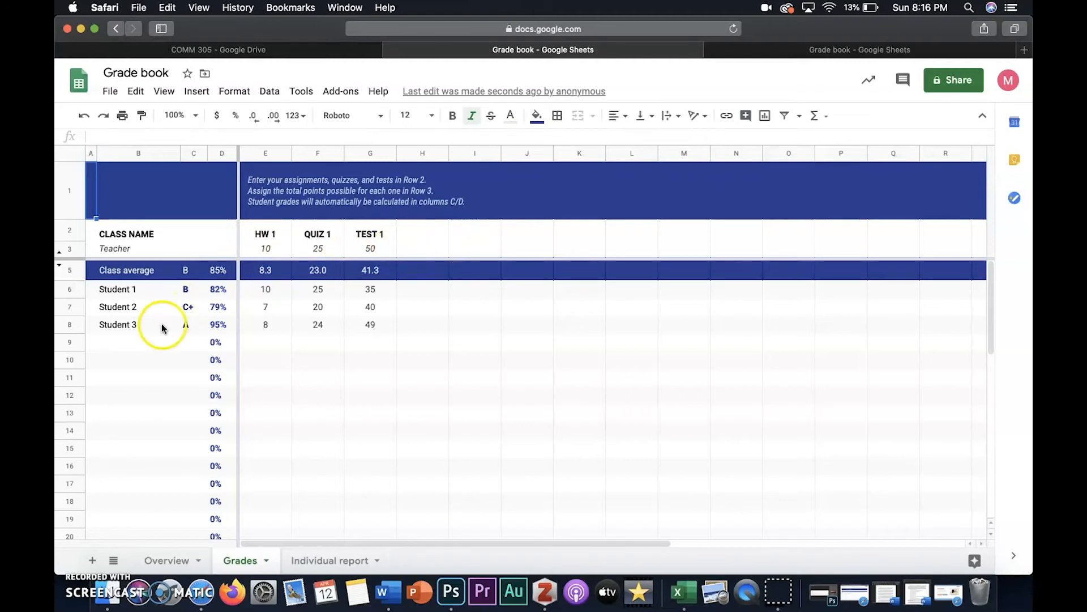
click(140, 345)
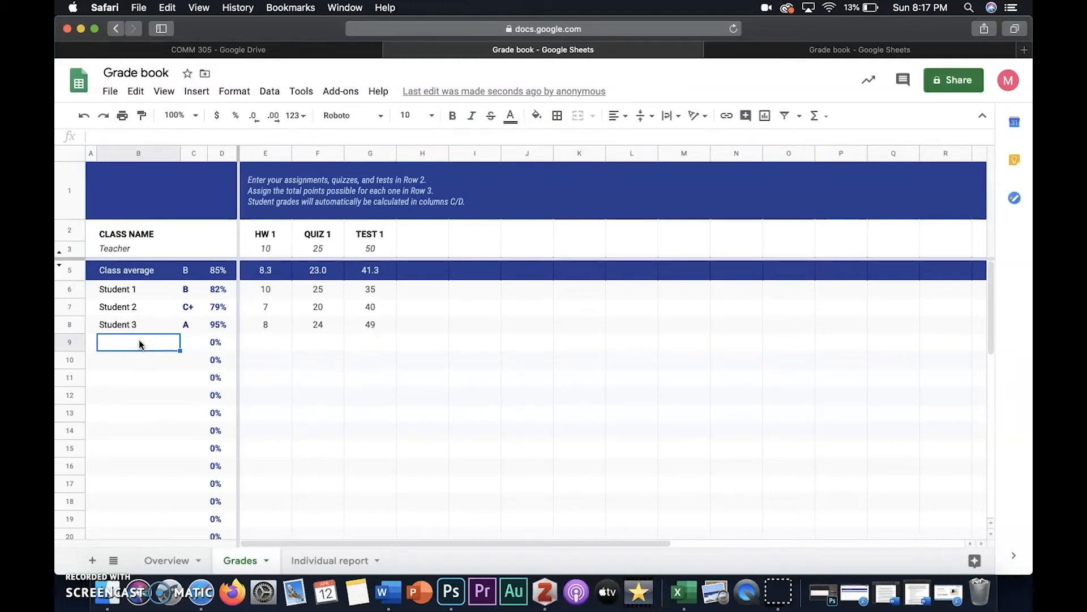
text(Student 4)
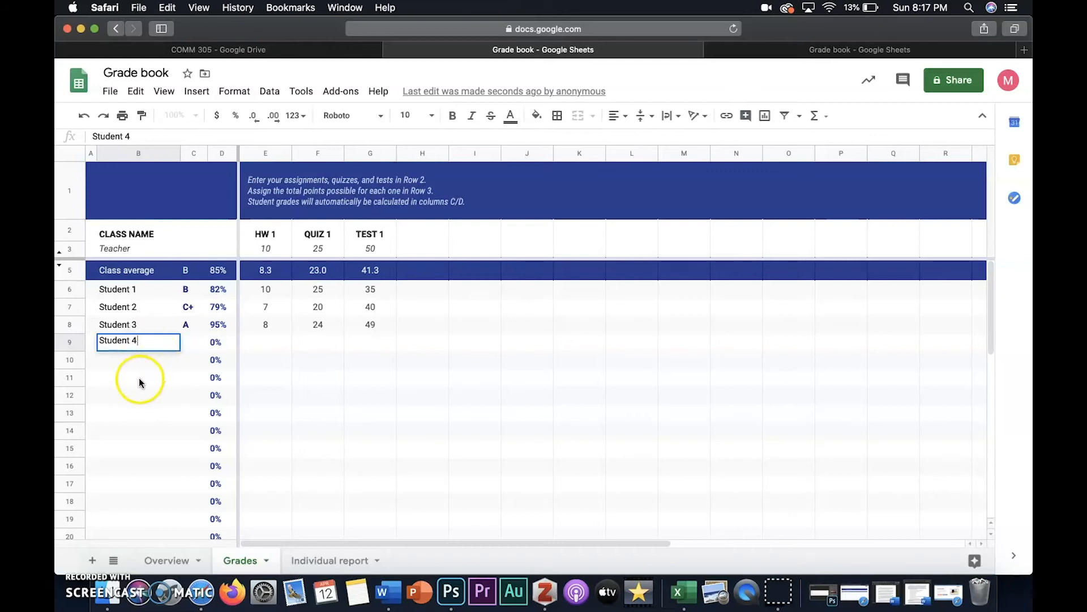
click(129, 359)
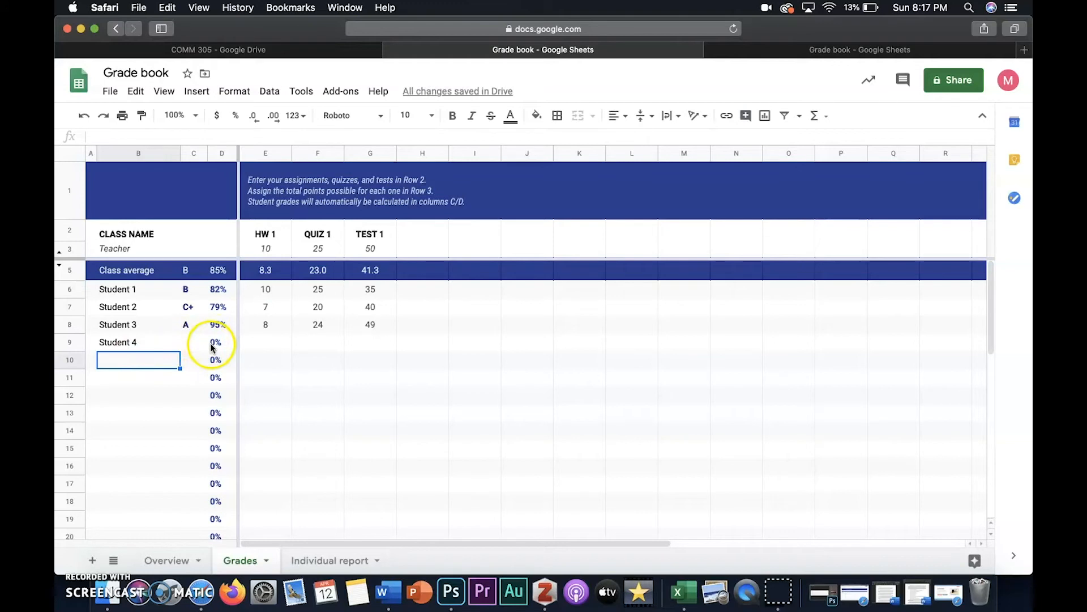
Enter Student 4's scores in the Grades sheet: 9 for HW 1, 22 for QUIZ 1 and 45 for TEST 1.
click(265, 342)
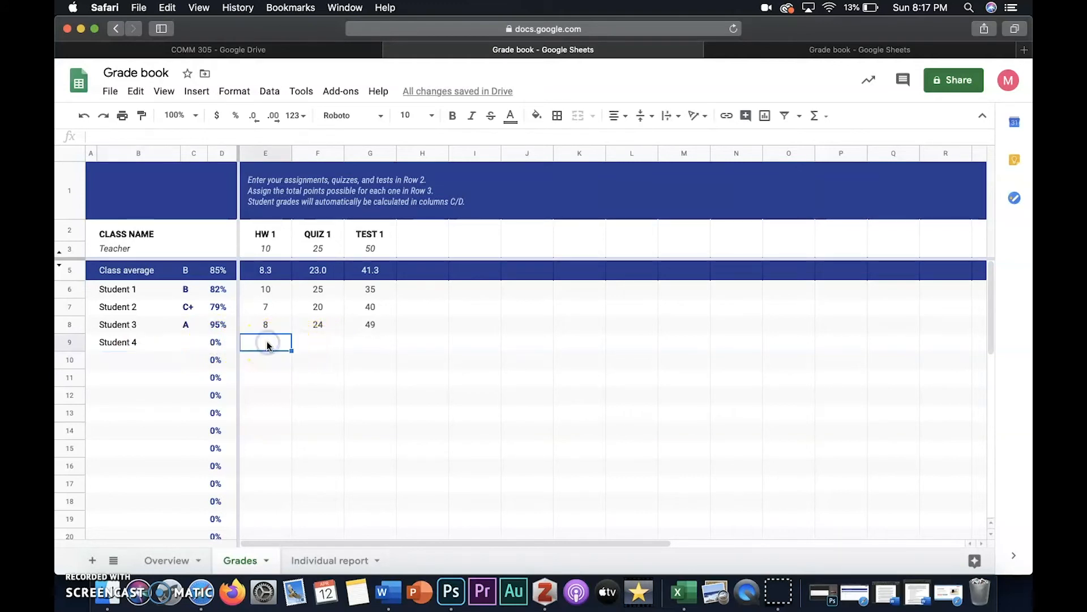
text(9)
click(320, 341)
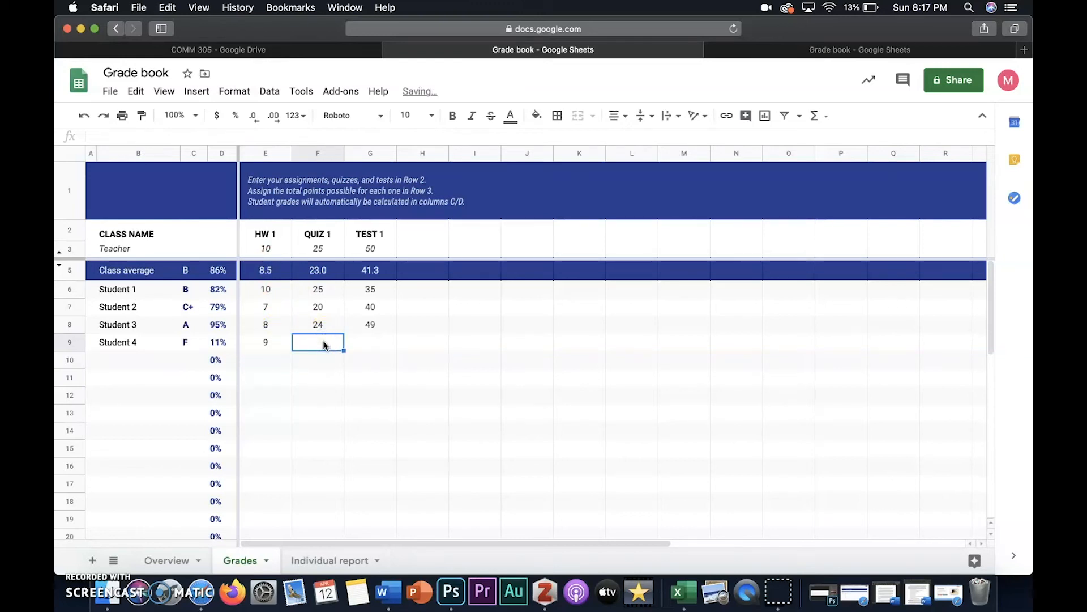
text(22)
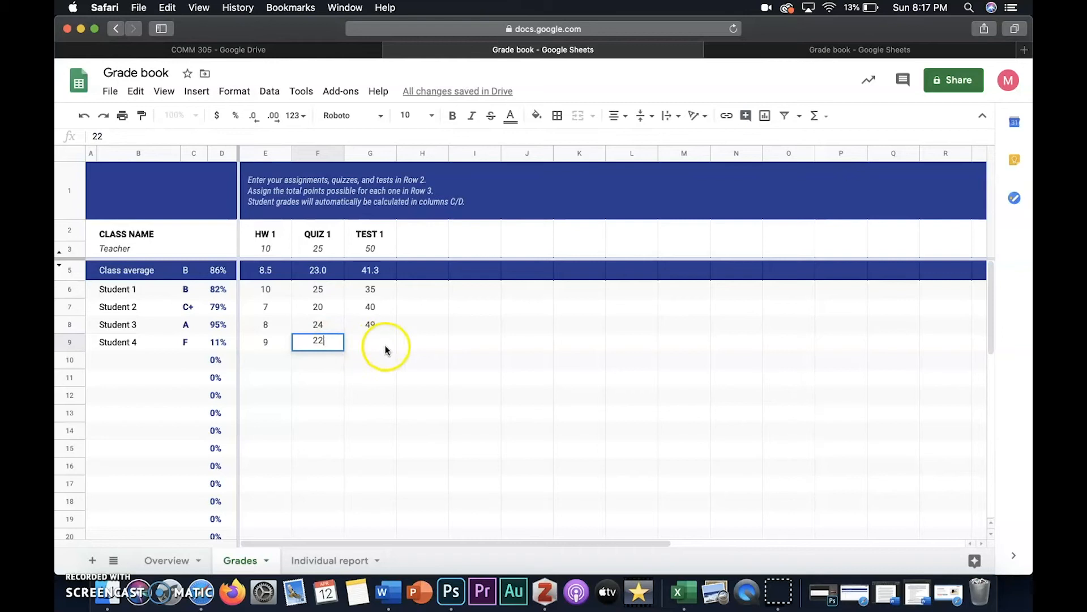
click(375, 341)
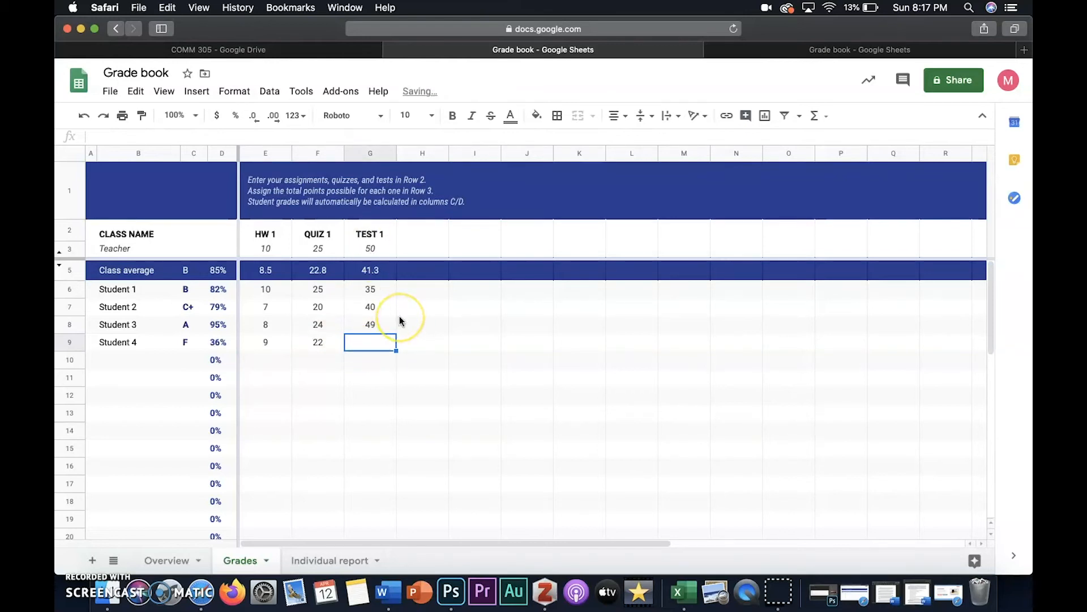
text(45)
click(417, 339)
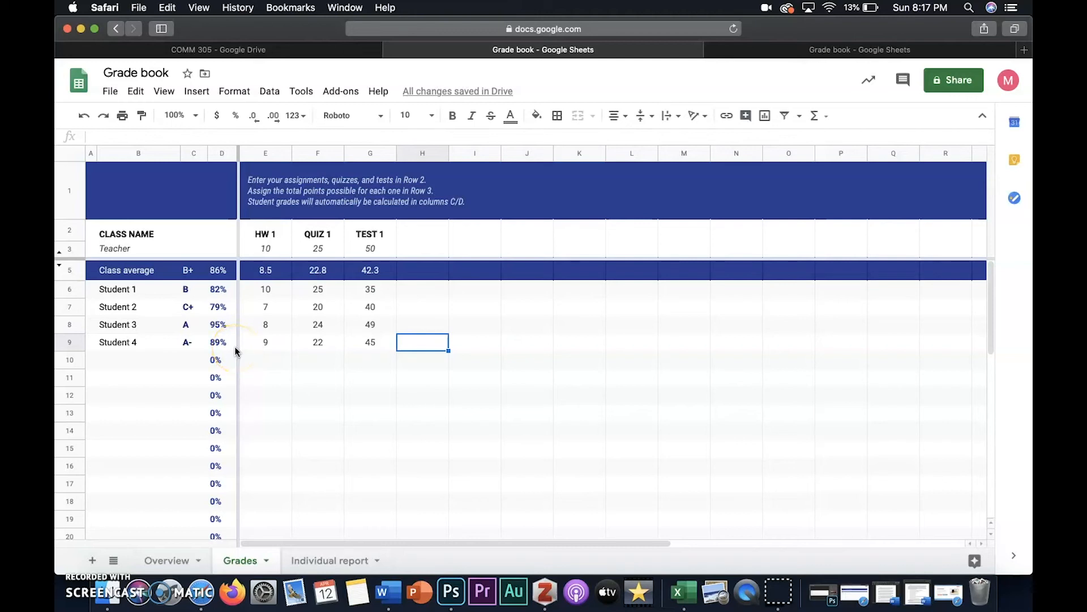
Add a new assignment named Test 2 after TEST 1, worth 25 possible points.
click(424, 232)
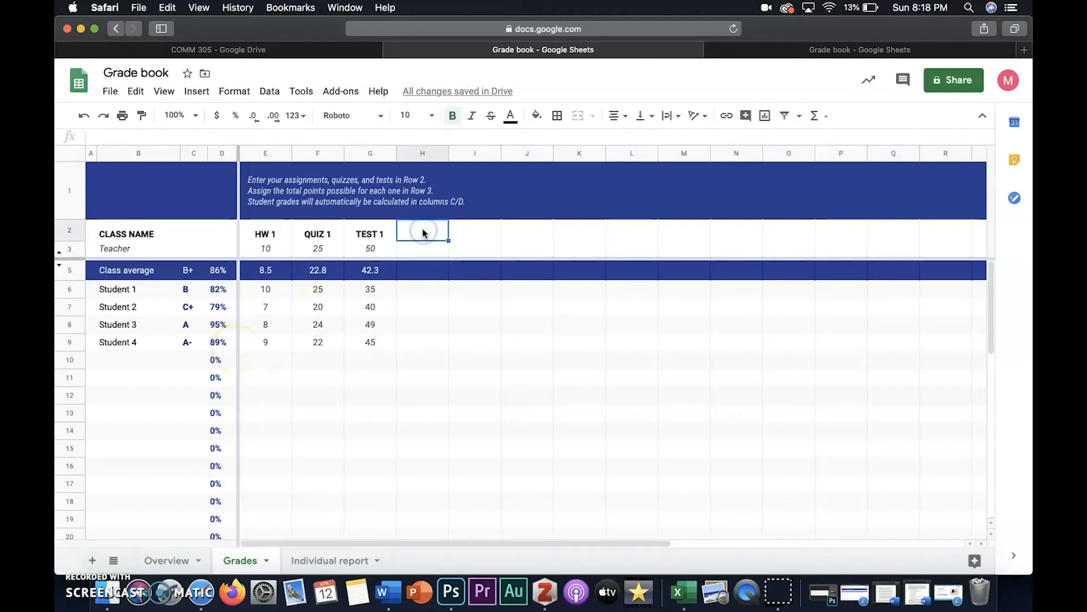
text(Test)
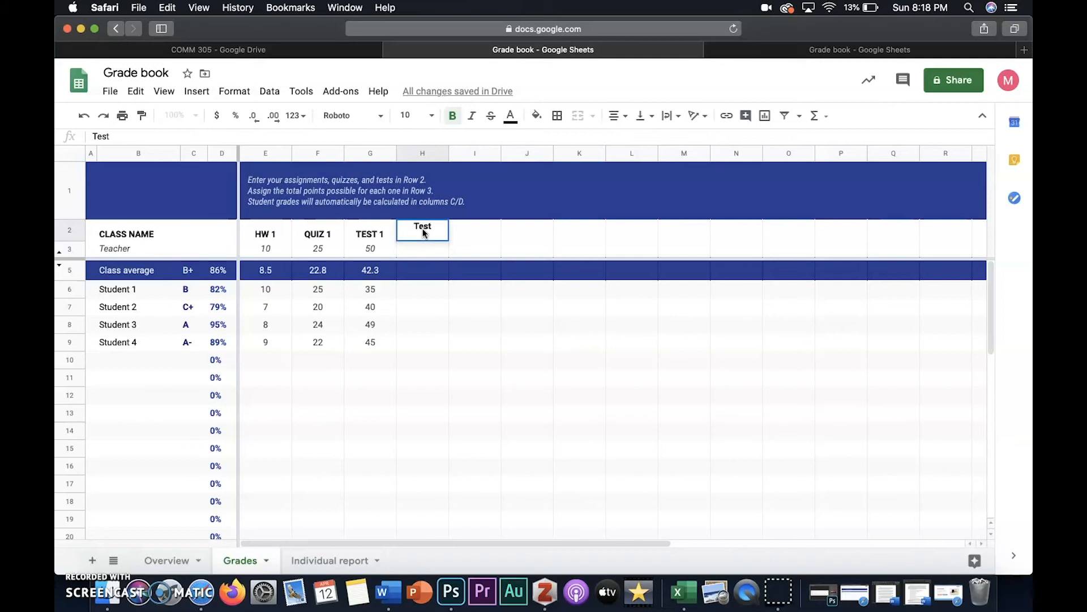
click(423, 247)
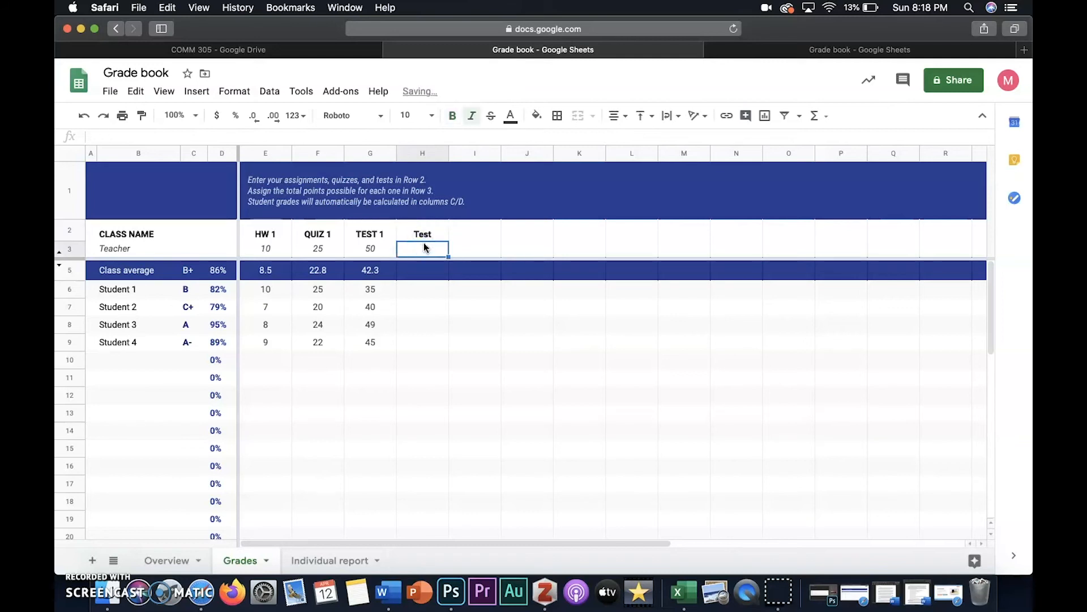
double_click(427, 231)
text(2)
click(424, 250)
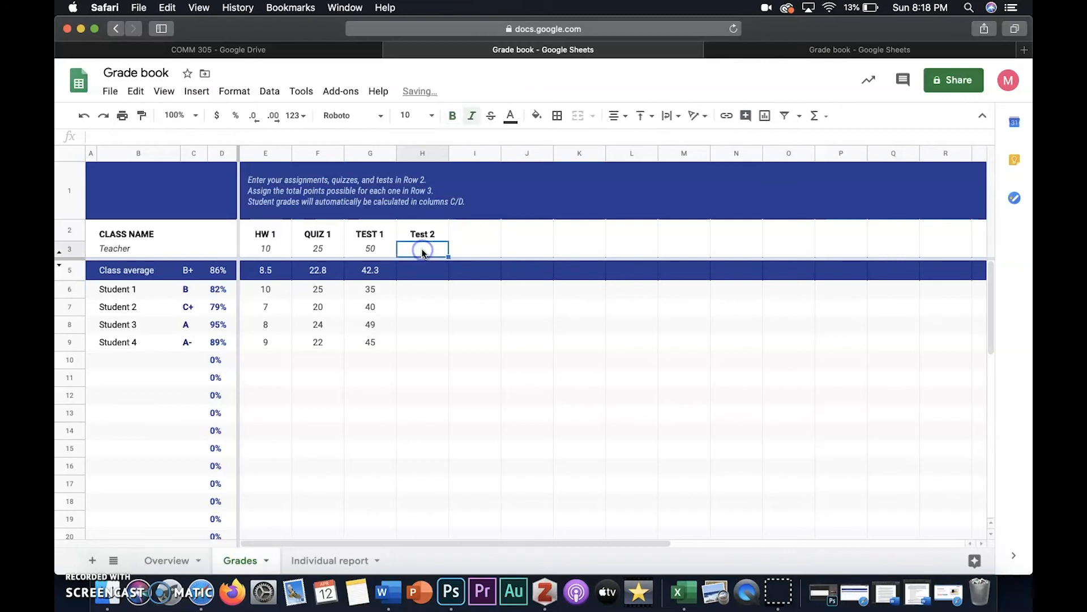
text(25)
Enter the Test 2 scores for Students 1 to 4: 22, 15, 23 and 20.
click(419, 275)
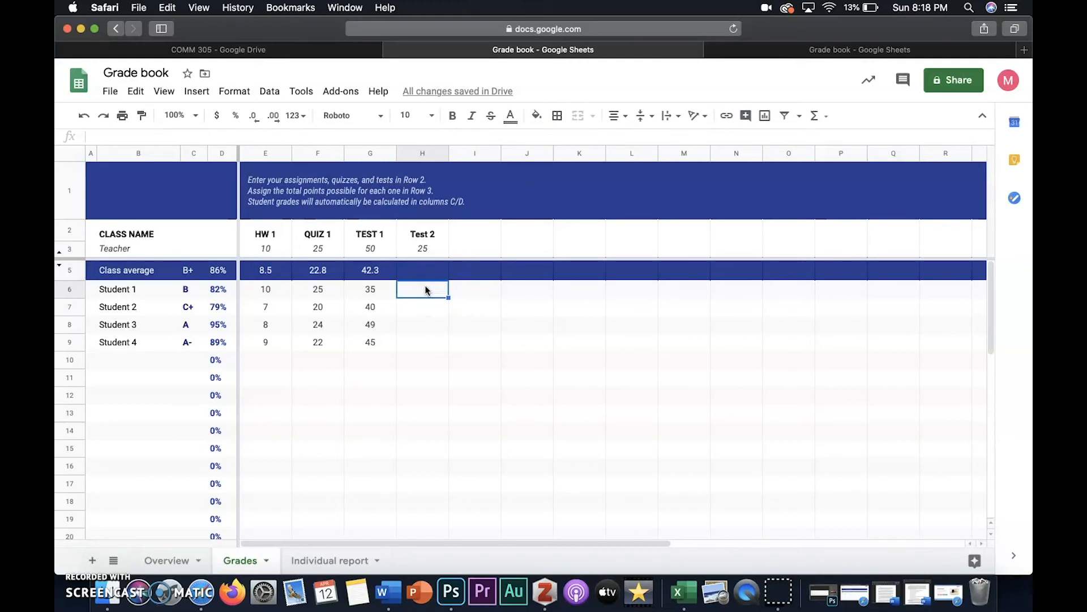
text(22)
key(Return)
text(15)
click(420, 320)
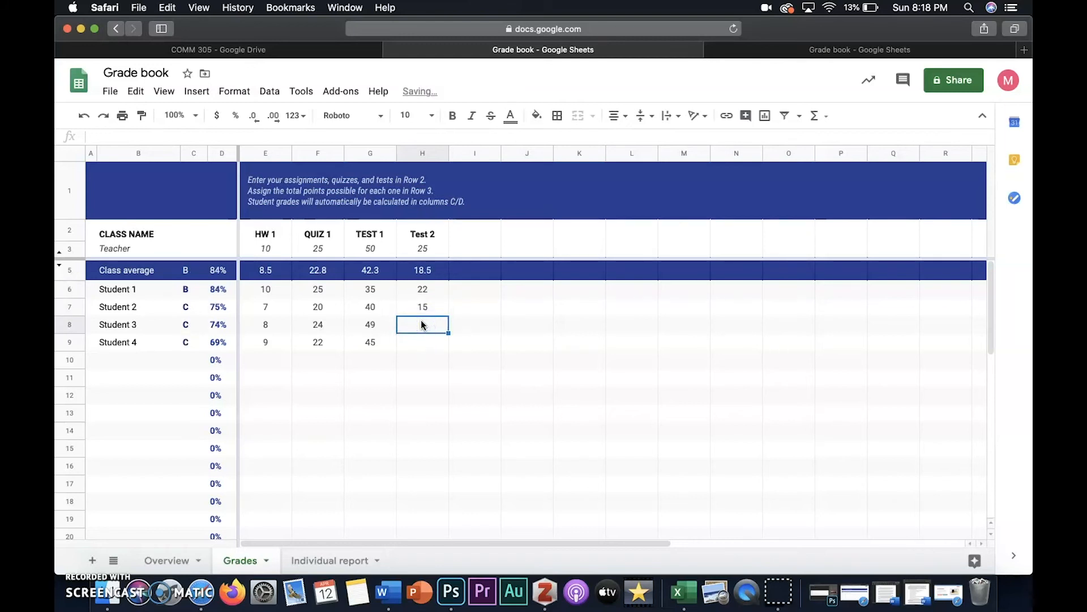
text(23)
click(423, 345)
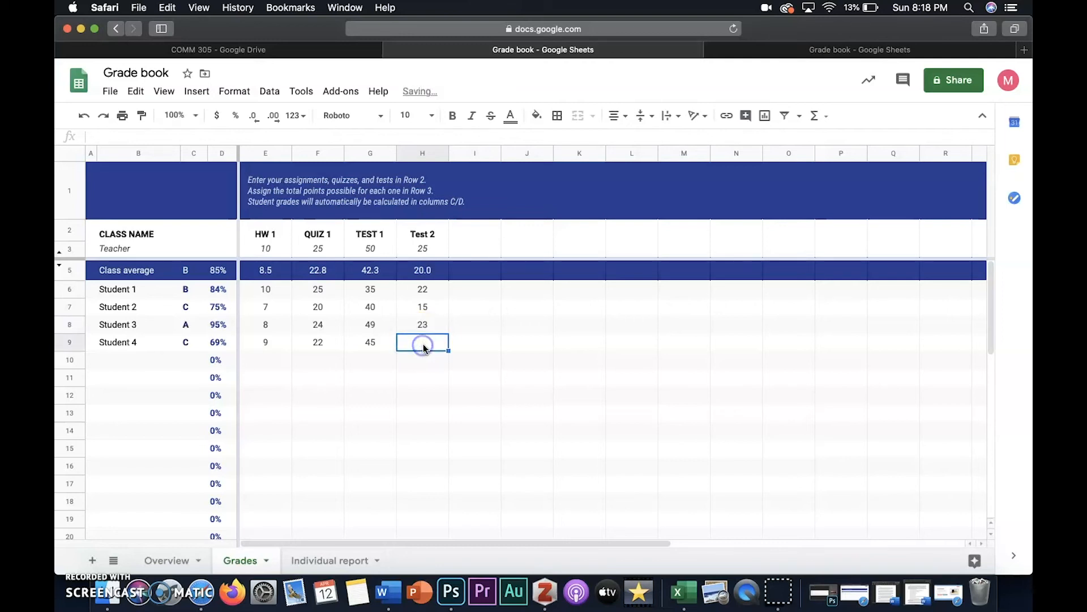
text(20)
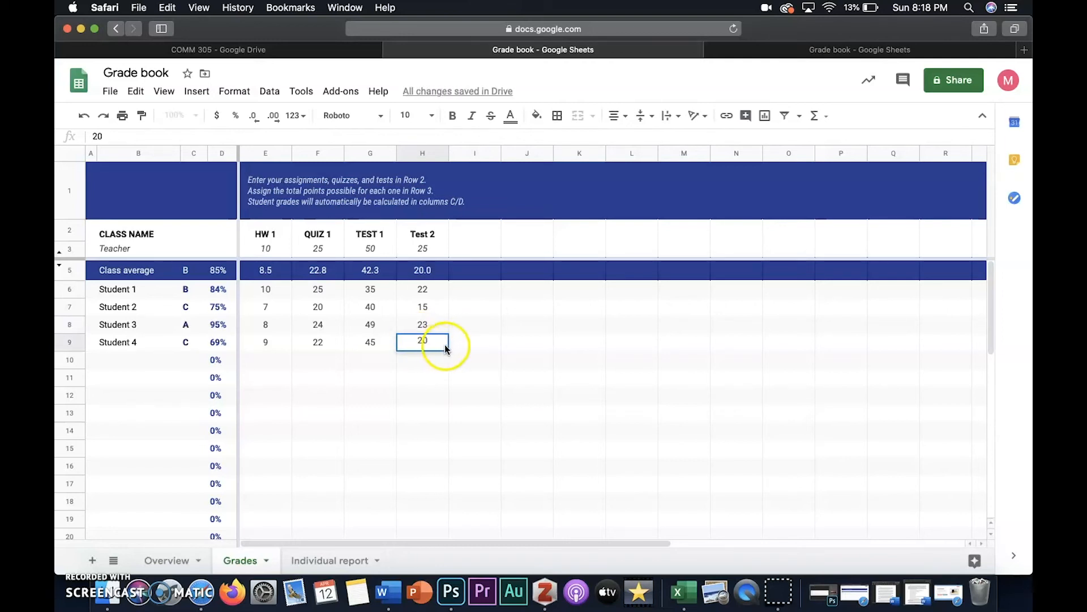
click(470, 333)
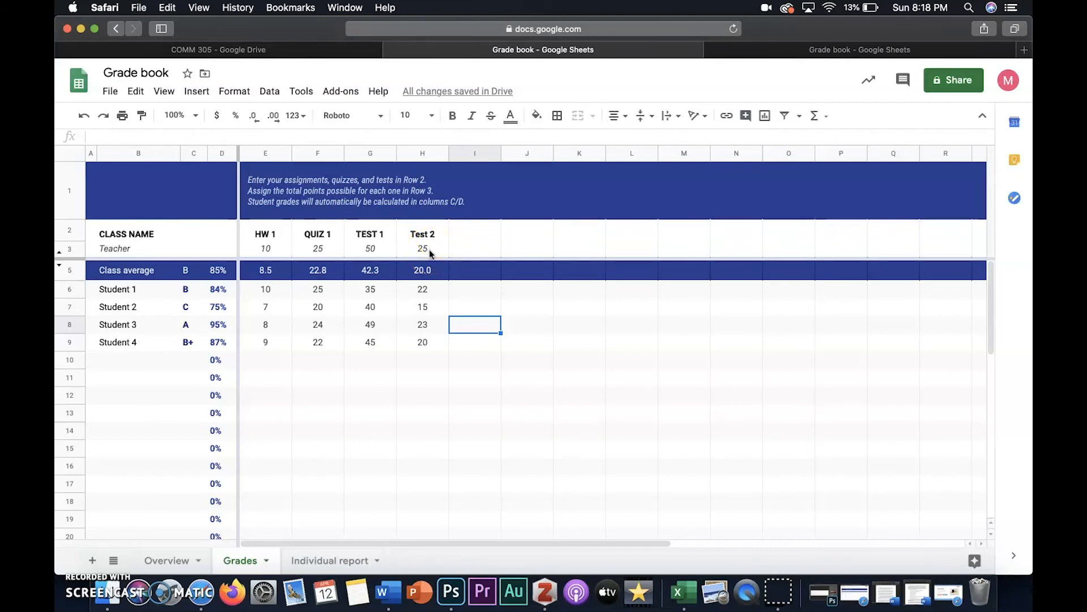
Look at the Overview sheet's charts, then set the Individual report sheet to show Student 4.
click(167, 561)
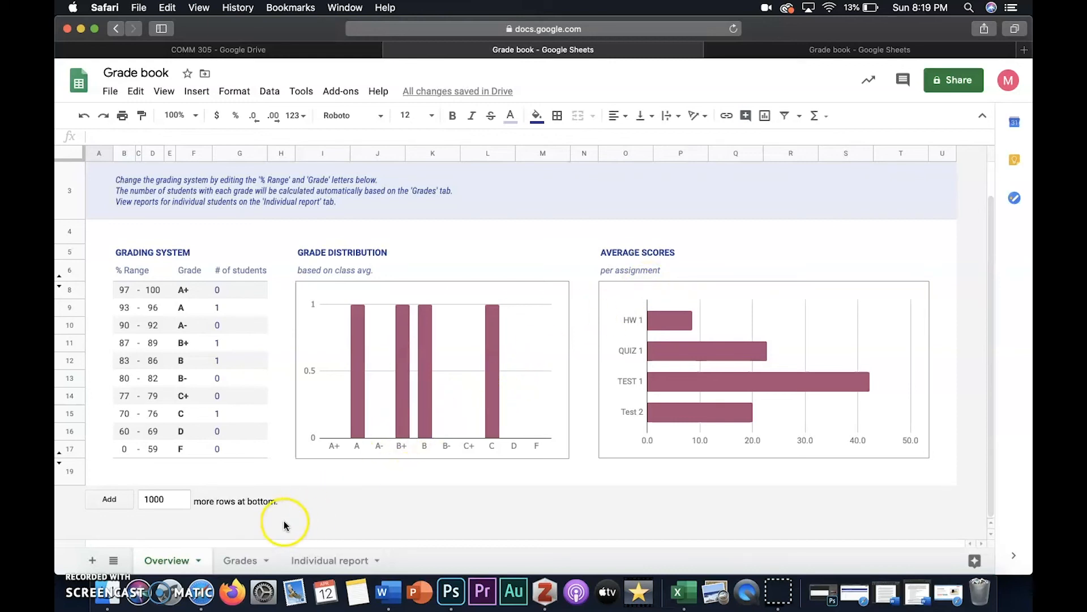
click(334, 561)
scroll(318, 502, down, 3)
scroll(319, 502, up, 3)
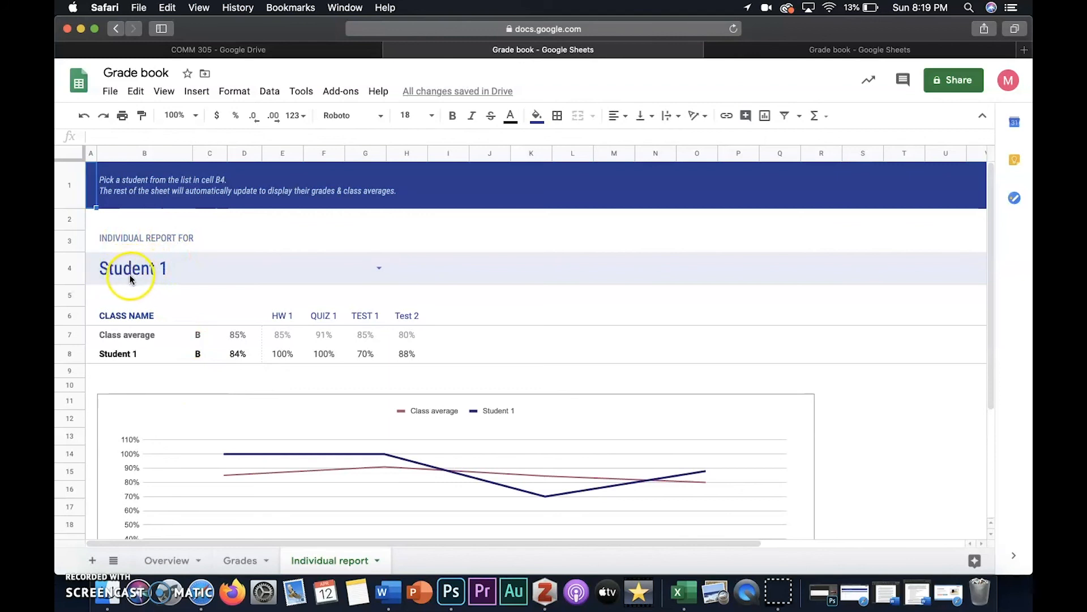
click(378, 268)
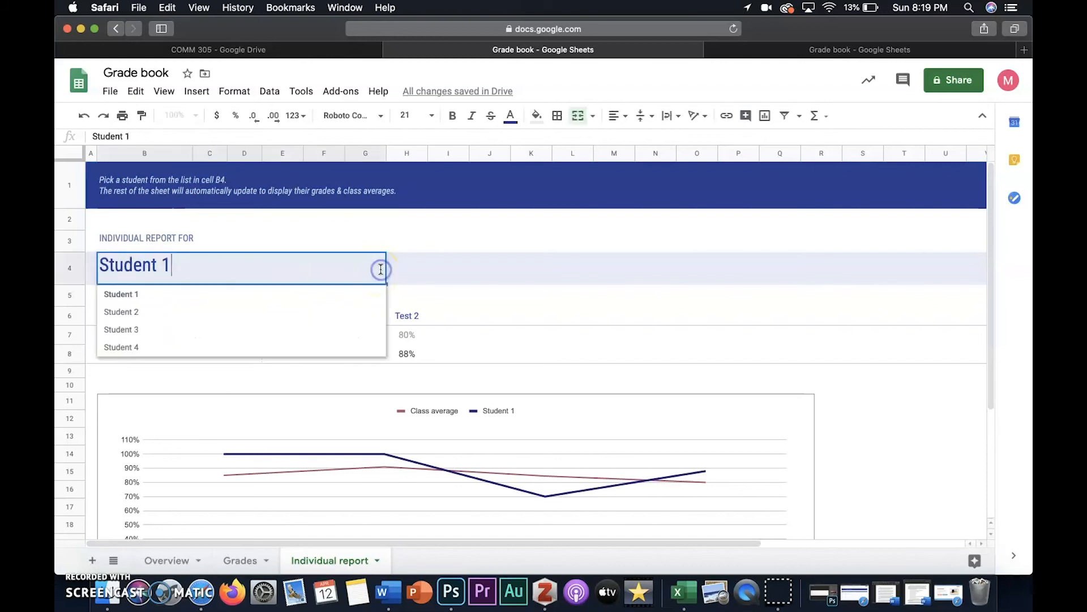
click(148, 347)
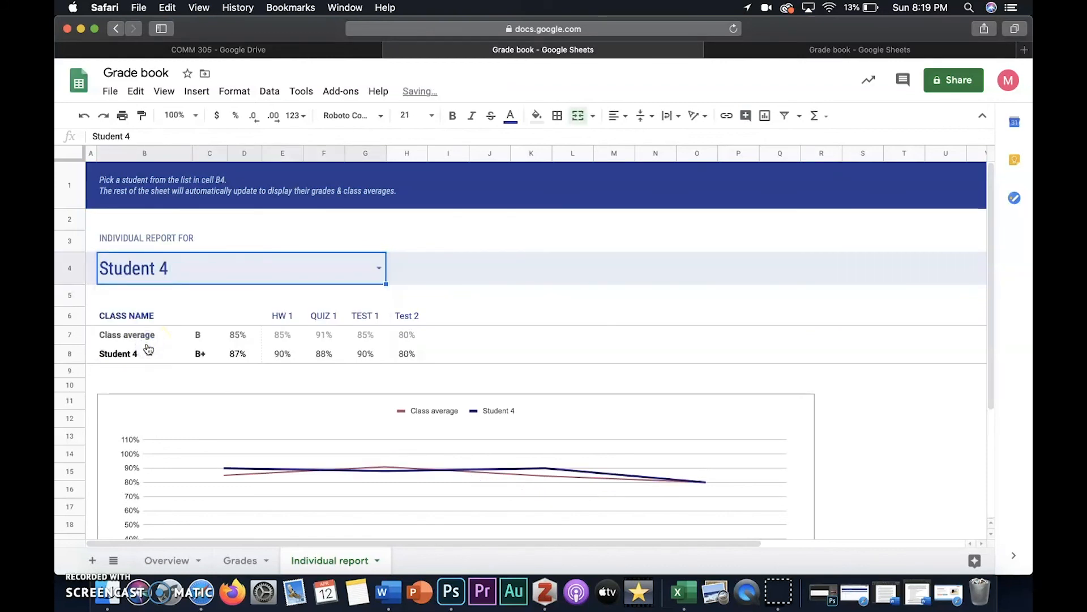
Examine Student 4's report, comparing the assignment percentages and line chart with the class average.
scroll(148, 348, down, 5)
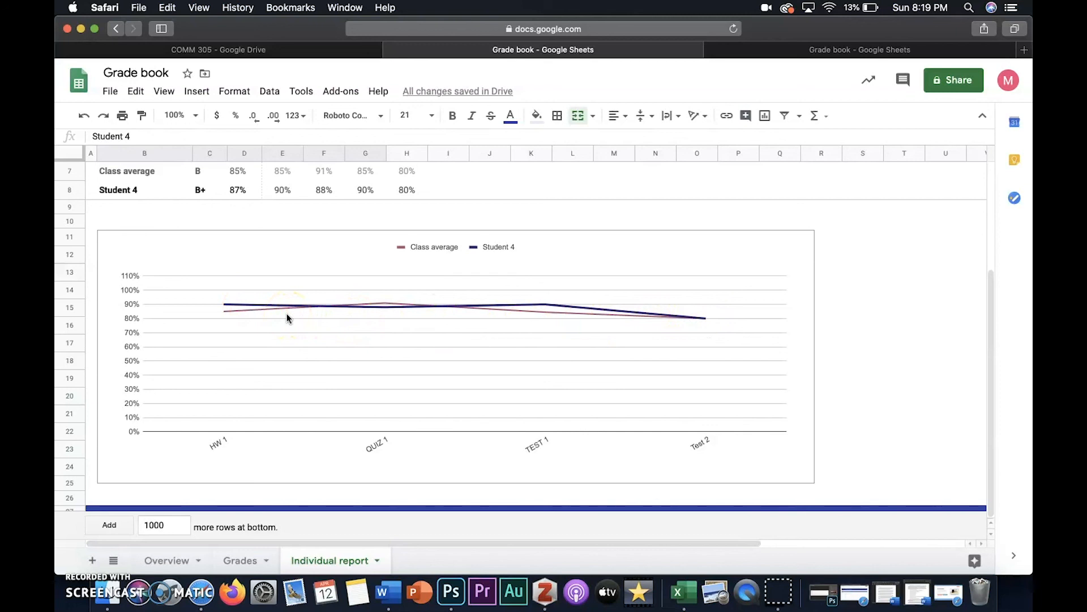
scroll(287, 315, up, 3)
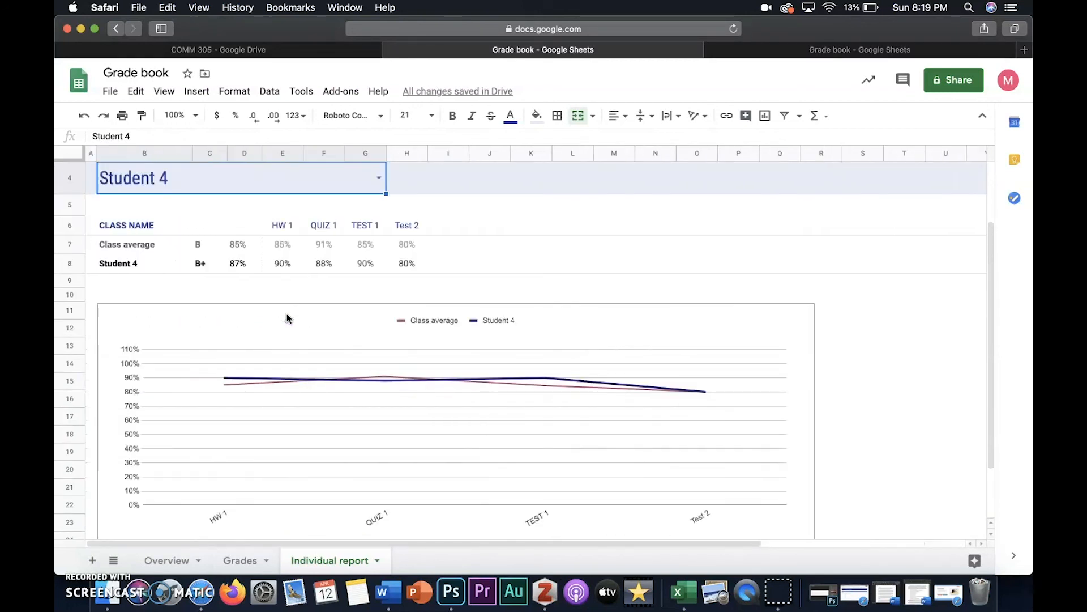
scroll(287, 319, up, 1)
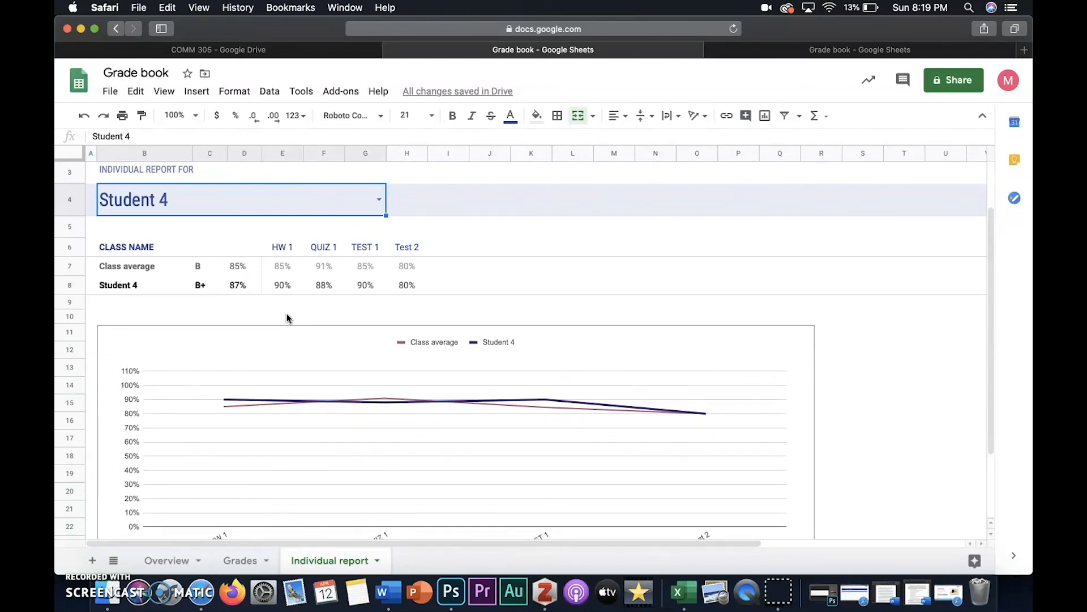
scroll(287, 318, down, 5)
scroll(287, 315, up, 10)
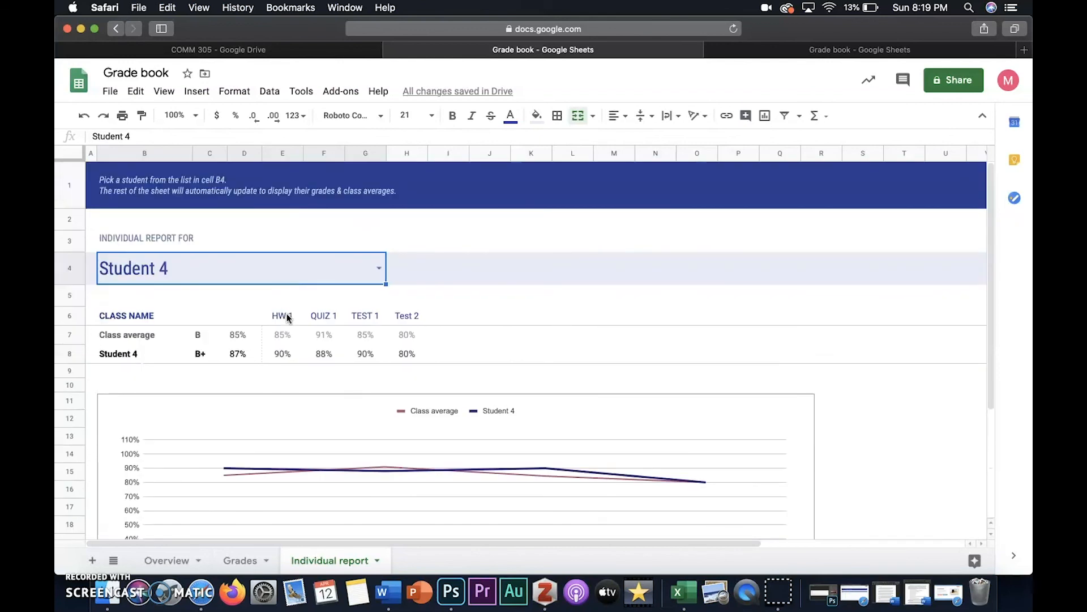
scroll(287, 314, down, 3)
scroll(286, 314, up, 3)
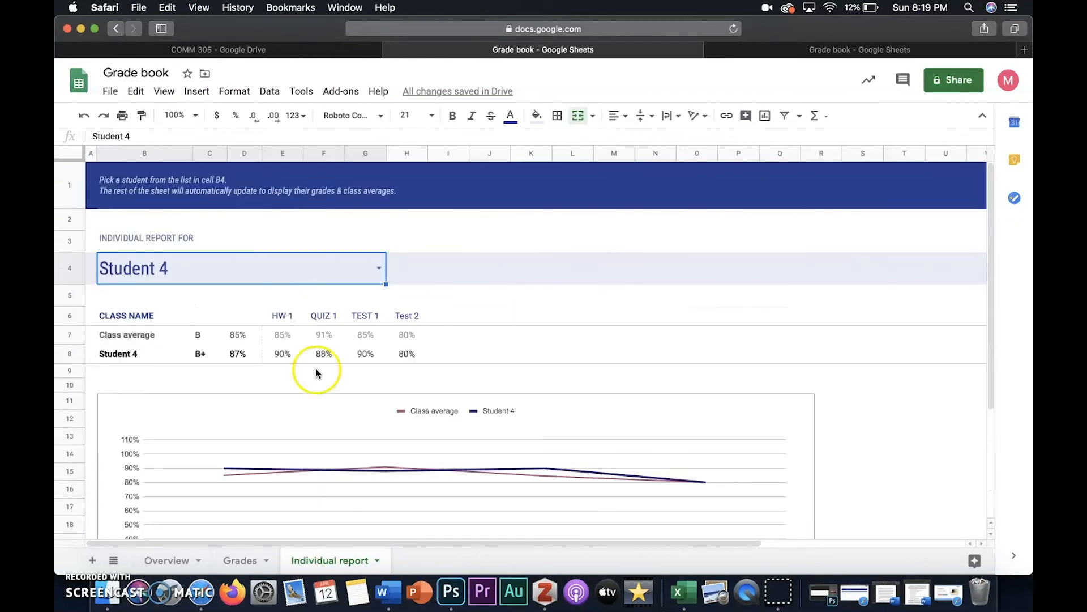
Review the scores in the Grades sheet and the grade distribution and average charts in the Overview sheet.
click(240, 560)
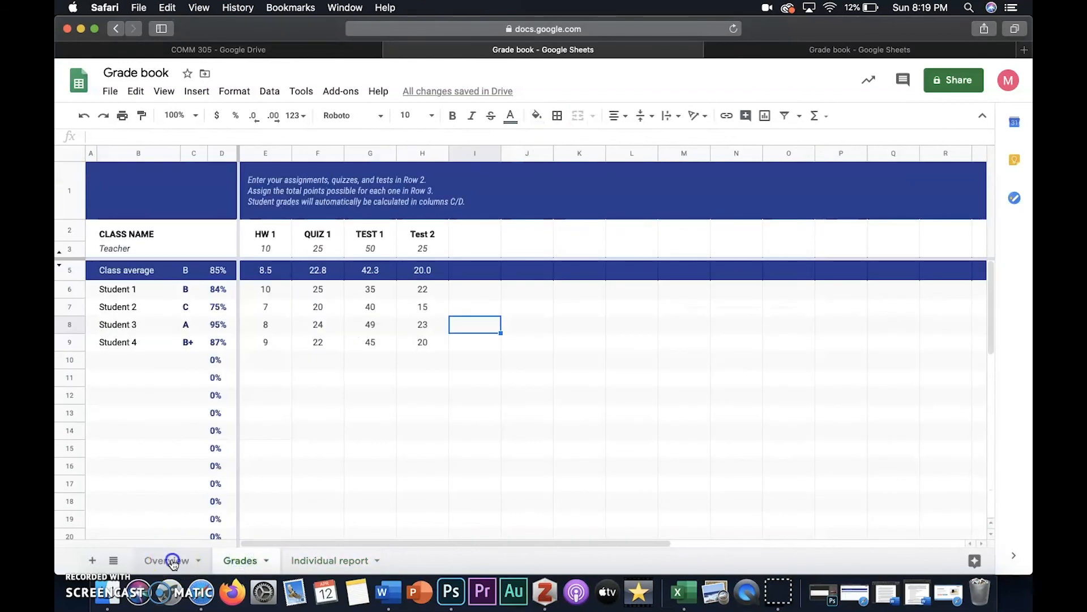
click(173, 560)
click(237, 560)
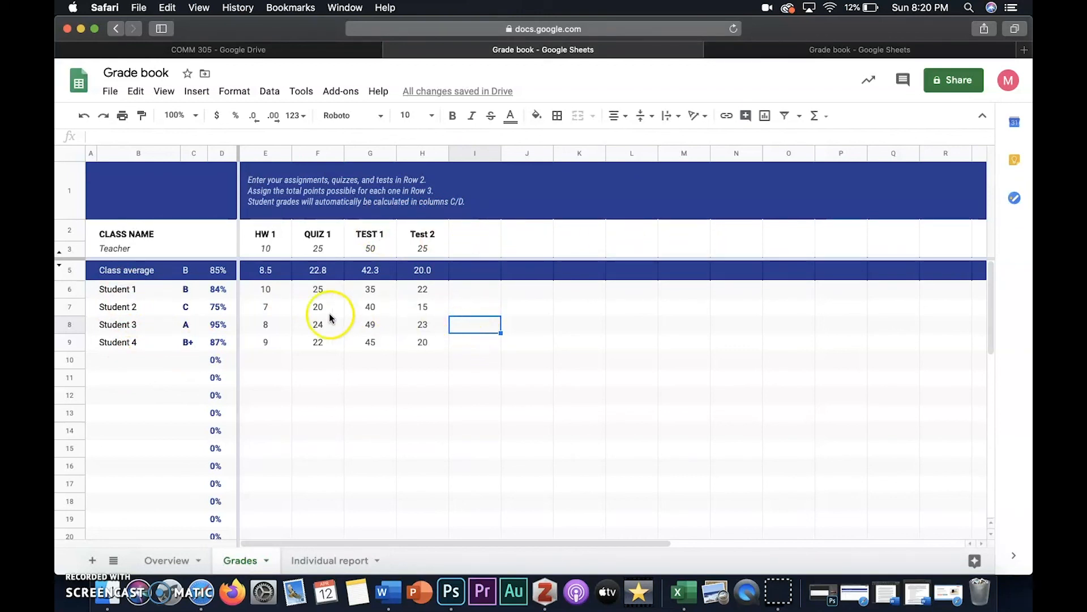
click(169, 559)
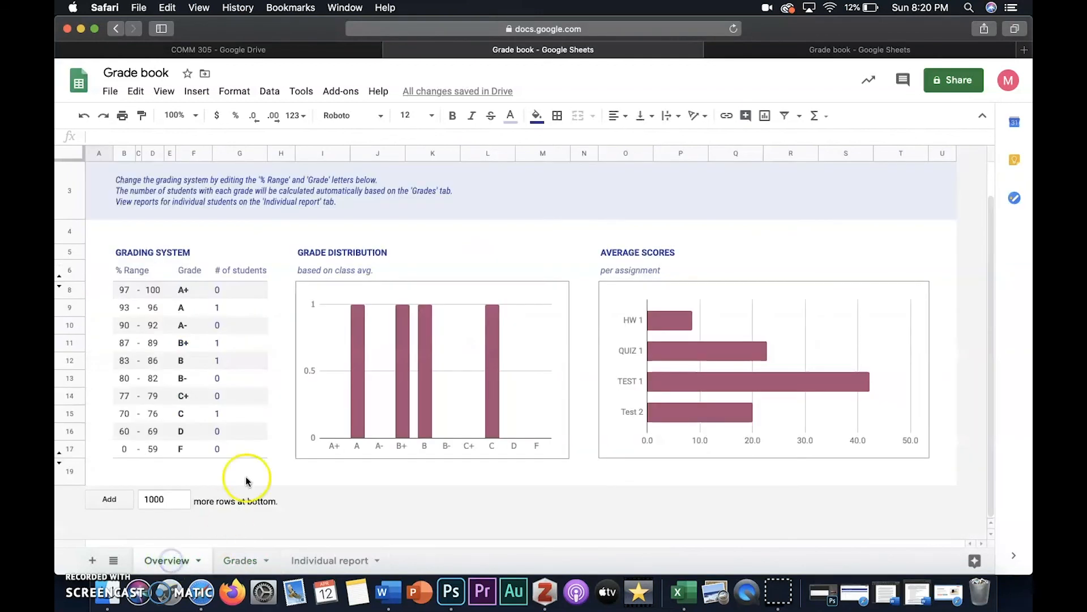